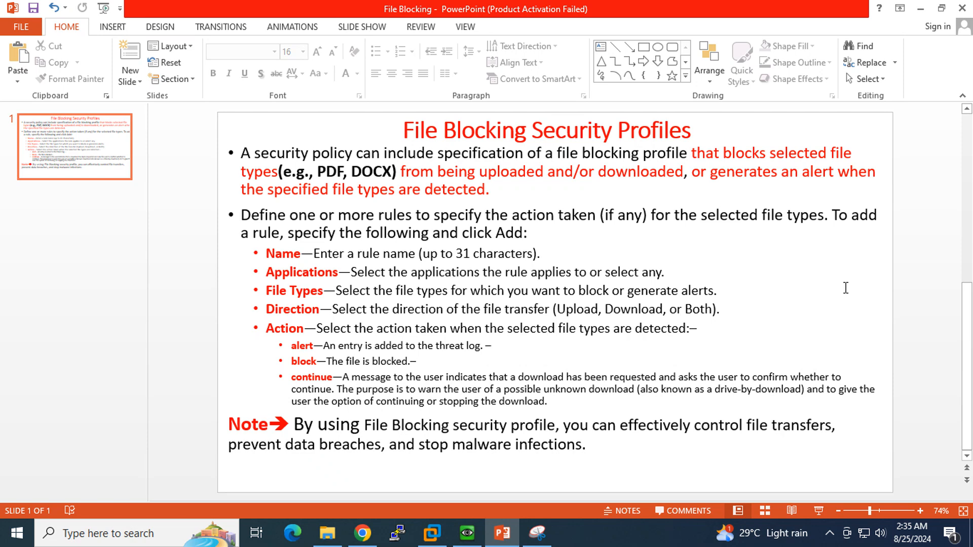
- Capture the whole File Blocking Security Profiles slide as a rectangular snip with the Snipping Tool
click(537, 533)
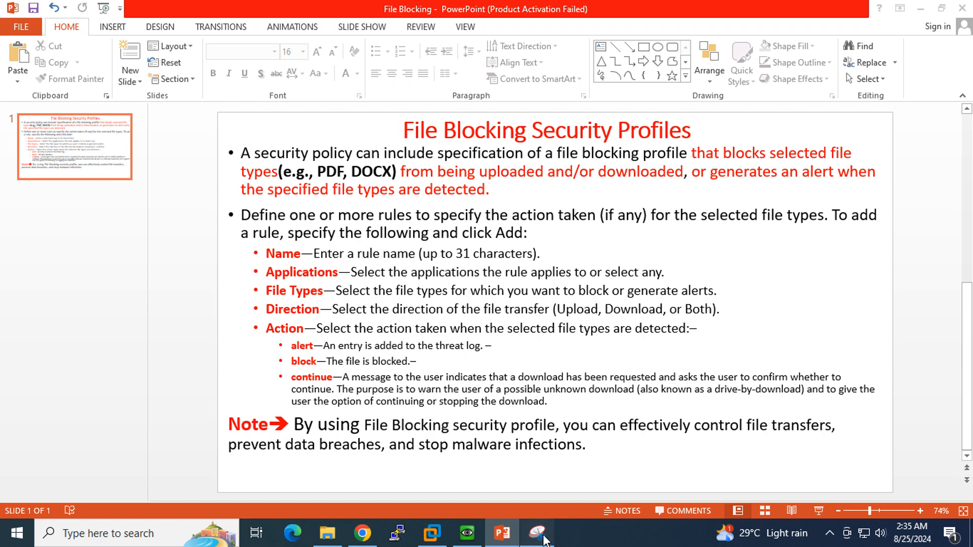
click(484, 120)
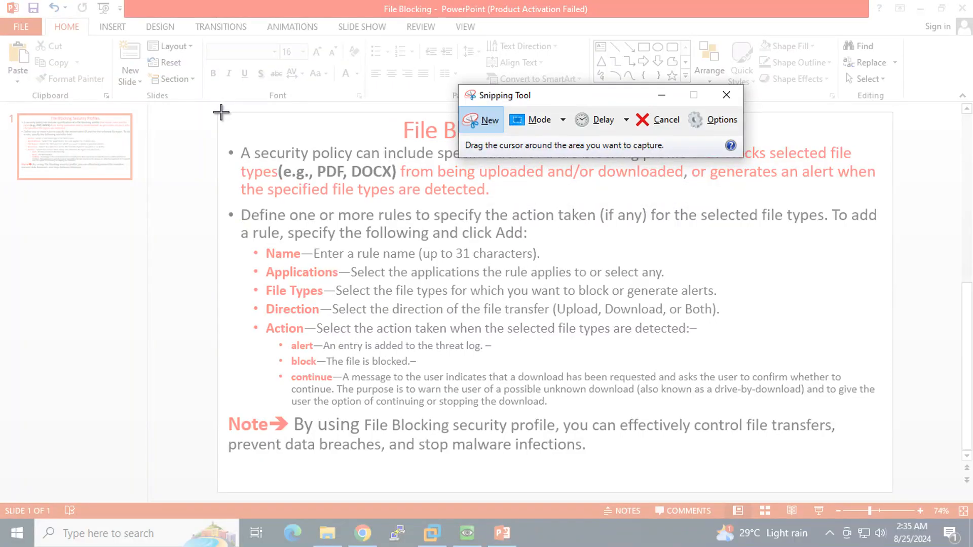
drag(213, 110, 901, 497)
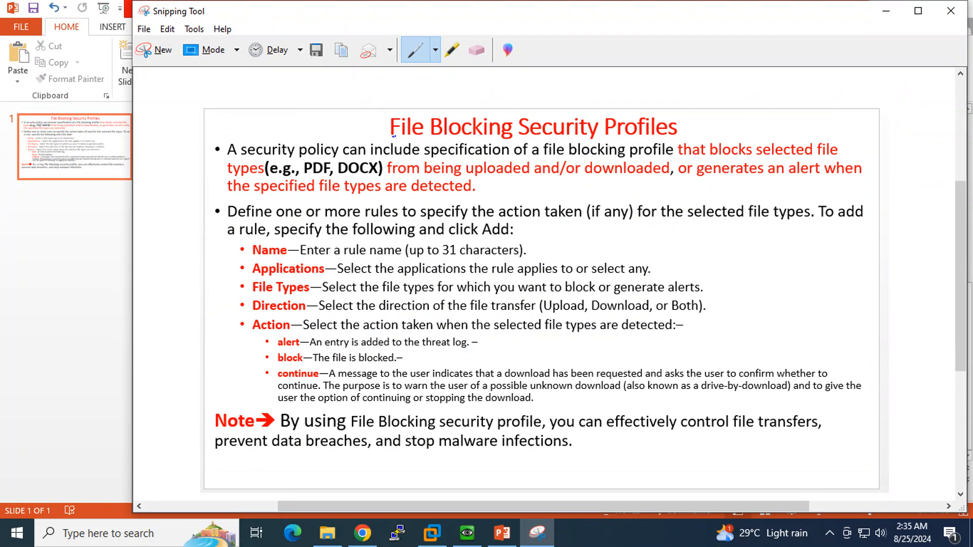
- With the pen, circle "File Blocking" in the title, underline PDF, DOCX, uploaded and downloaded, and add slash marks at the title and Name bullet
mouse_move(394, 136)
mouse_down()
mouse_move(455, 145)
mouse_move(519, 137)
mouse_move(516, 120)
mouse_move(446, 101)
mouse_move(390, 113)
mouse_move(384, 132)
mouse_move(402, 140)
mouse_up()
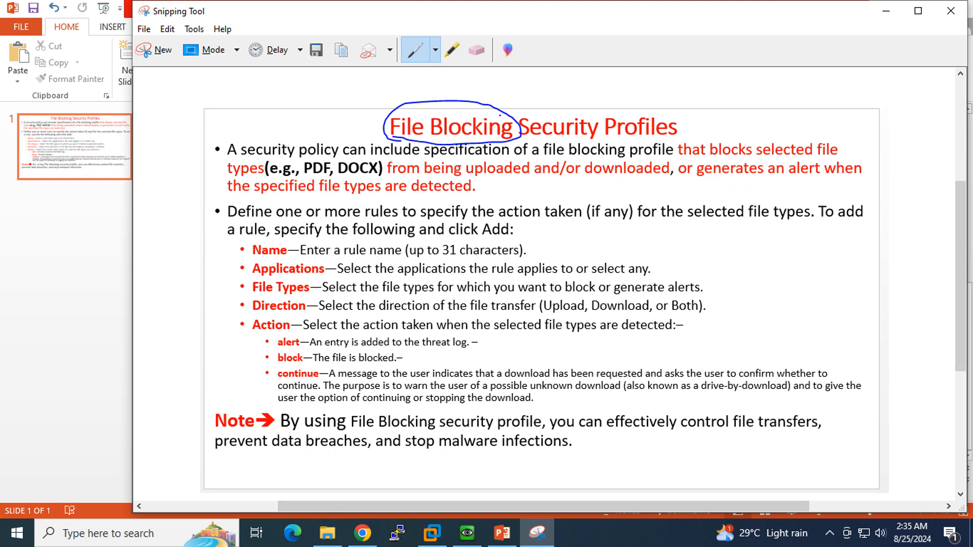
drag(496, 117, 521, 103)
drag(303, 174, 319, 174)
drag(339, 177, 371, 178)
drag(467, 176, 524, 175)
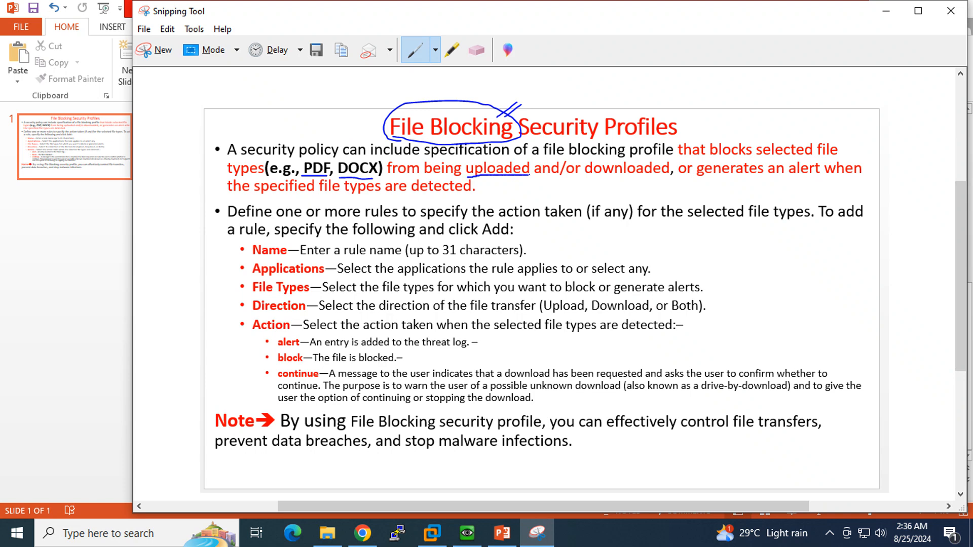
drag(589, 176, 656, 180)
drag(450, 109, 490, 92)
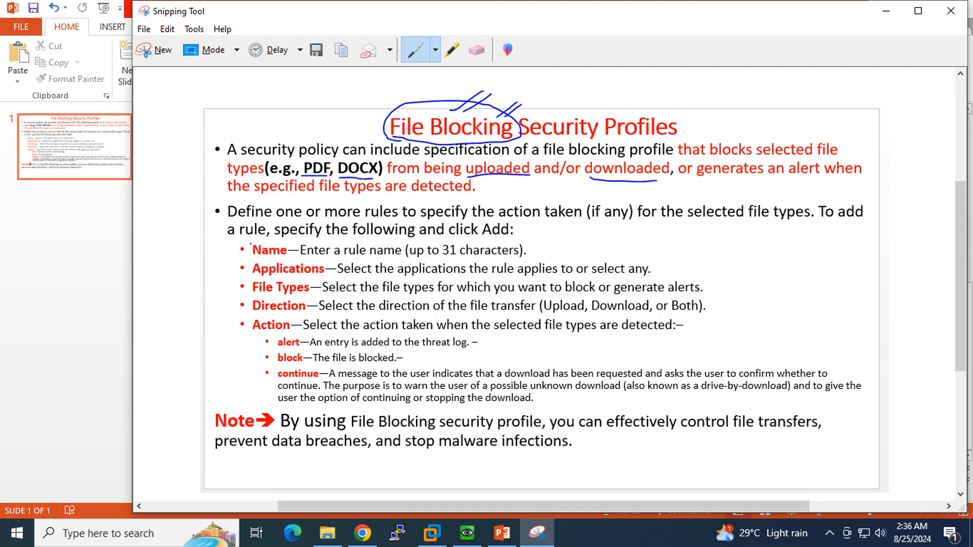
mouse_move(250, 244)
mouse_down()
mouse_move(264, 228)
mouse_move(264, 237)
mouse_up()
- Capture the PA-VM File Blocking profiles page from the browser as a new Snipping Tool snip
click(374, 536)
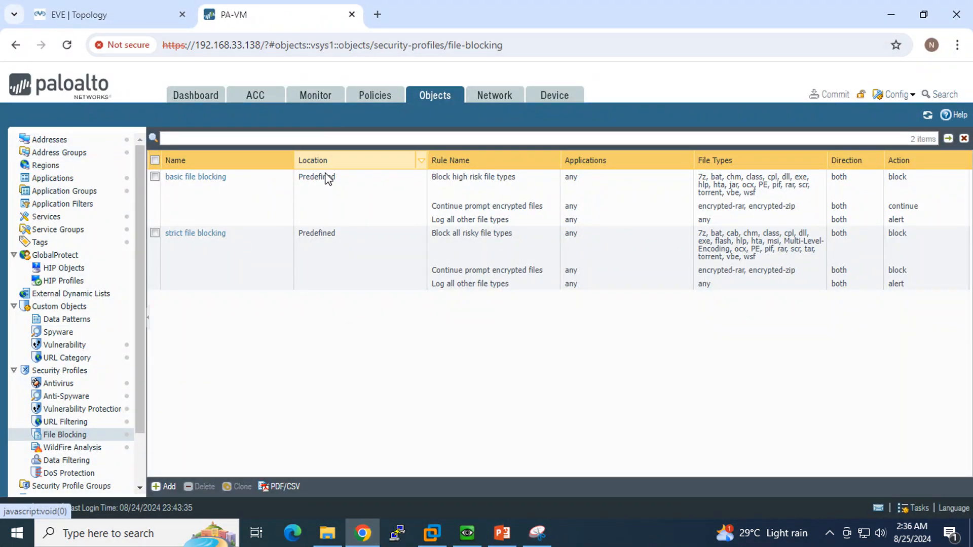
click(502, 532)
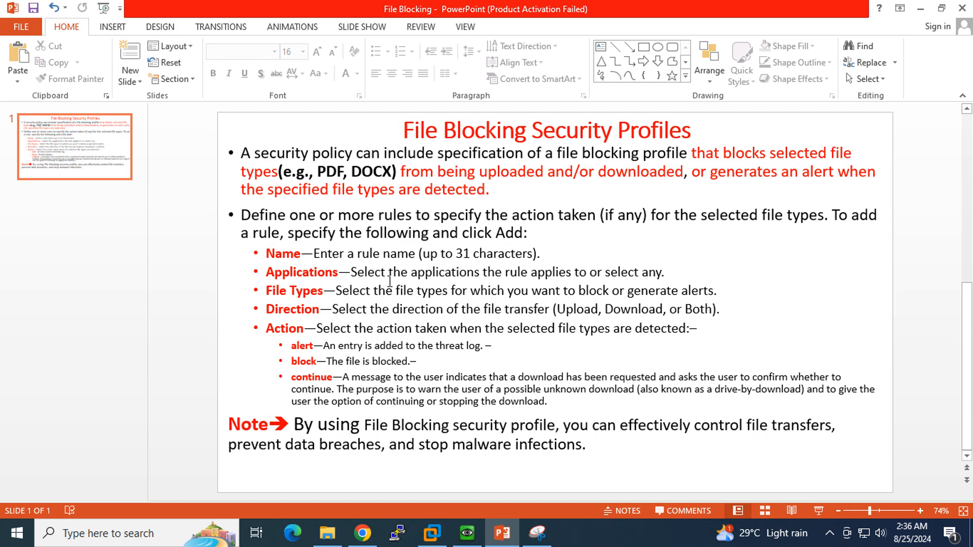
click(499, 538)
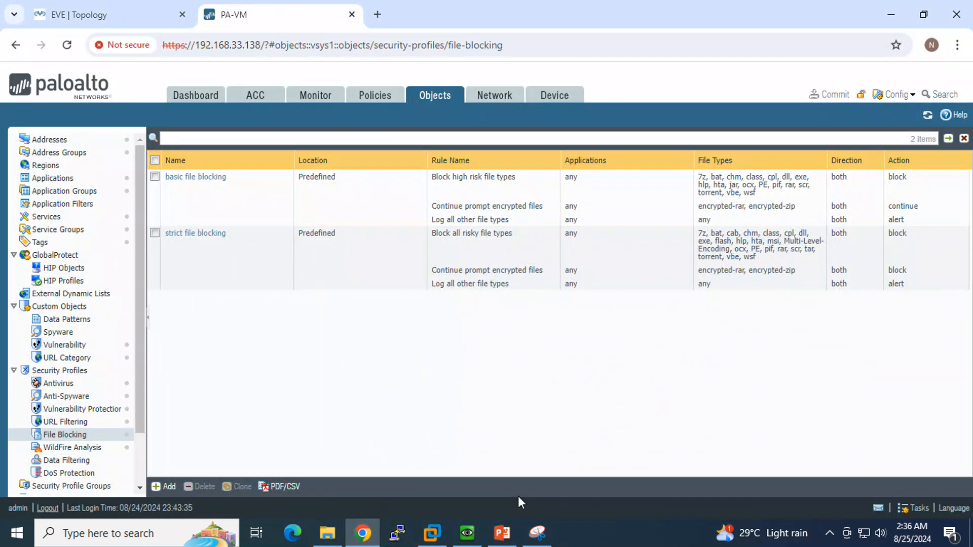
click(537, 534)
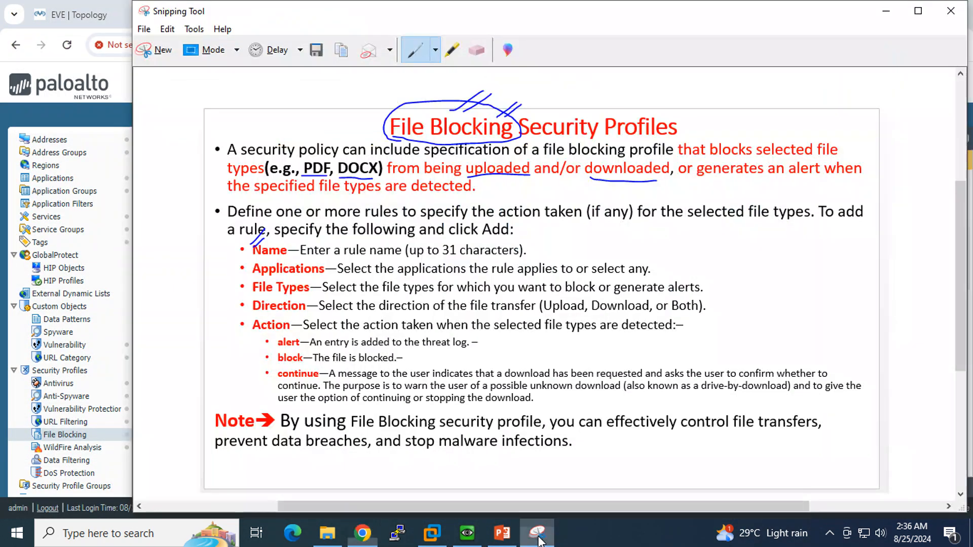
click(155, 49)
drag(2, 56, 965, 491)
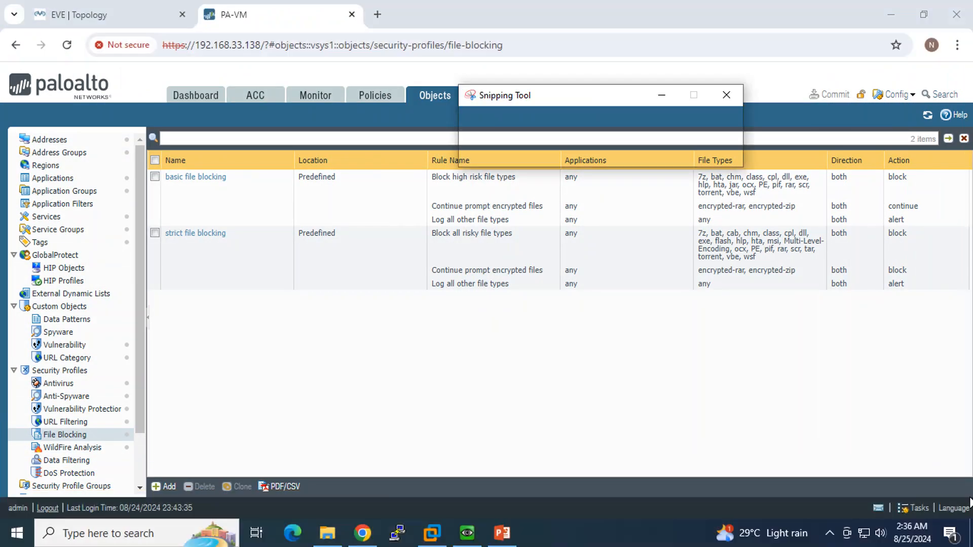
- Circle Objects, File Blocking, and the Name and Location columns of the predefined profiles on the snip with the pen
mouse_move(529, 181)
mouse_down()
mouse_move(532, 161)
mouse_move(483, 170)
mouse_move(514, 187)
mouse_move(535, 182)
mouse_up()
scroll(405, 205, down, 1)
scroll(406, 205, down, 1)
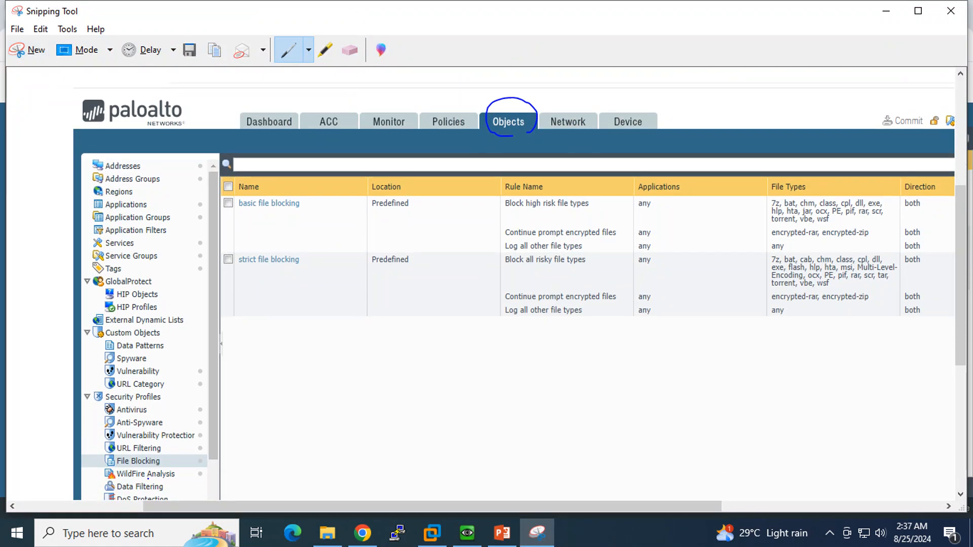
mouse_move(155, 469)
mouse_down()
mouse_move(169, 463)
mouse_move(162, 454)
mouse_move(107, 448)
mouse_move(128, 471)
mouse_move(168, 470)
mouse_up()
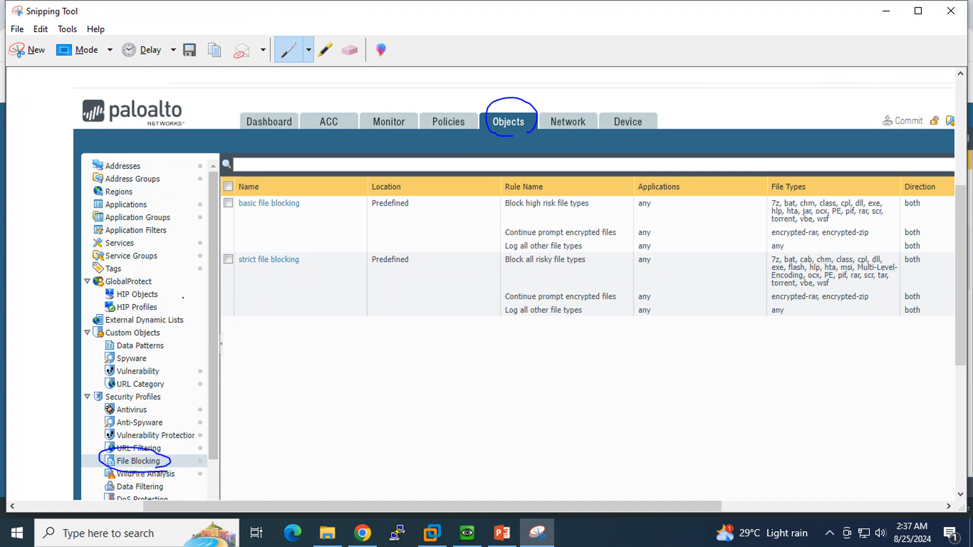
mouse_move(225, 294)
mouse_down()
mouse_move(297, 297)
mouse_move(328, 249)
mouse_move(294, 179)
mouse_move(238, 181)
mouse_move(224, 236)
mouse_move(233, 296)
mouse_up()
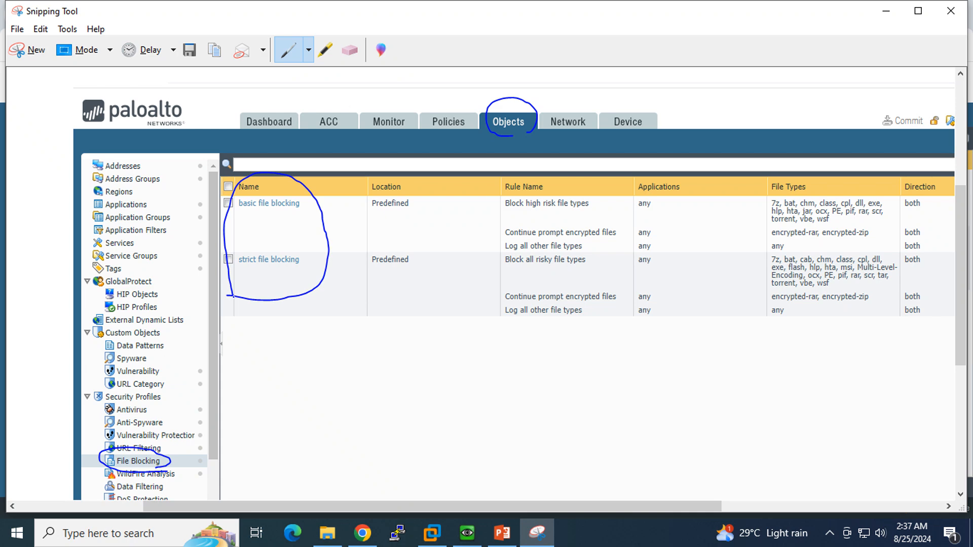
mouse_move(379, 240)
mouse_down()
mouse_move(373, 231)
mouse_move(390, 173)
mouse_move(426, 209)
mouse_move(424, 277)
mouse_move(359, 263)
mouse_move(375, 237)
mouse_up()
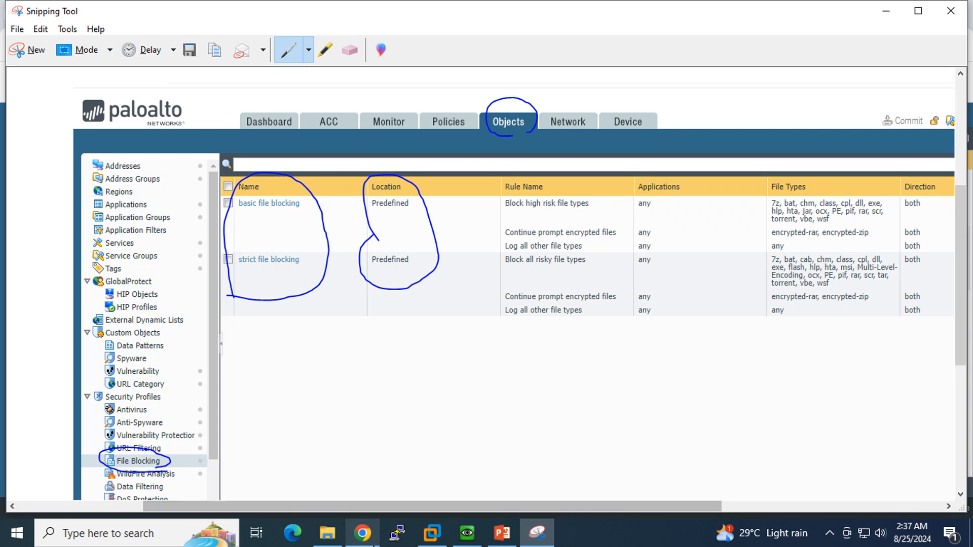
- Switch to the browser, inspect the predefined basic file blocking profile, and leave it closed and deselected
click(363, 533)
click(175, 178)
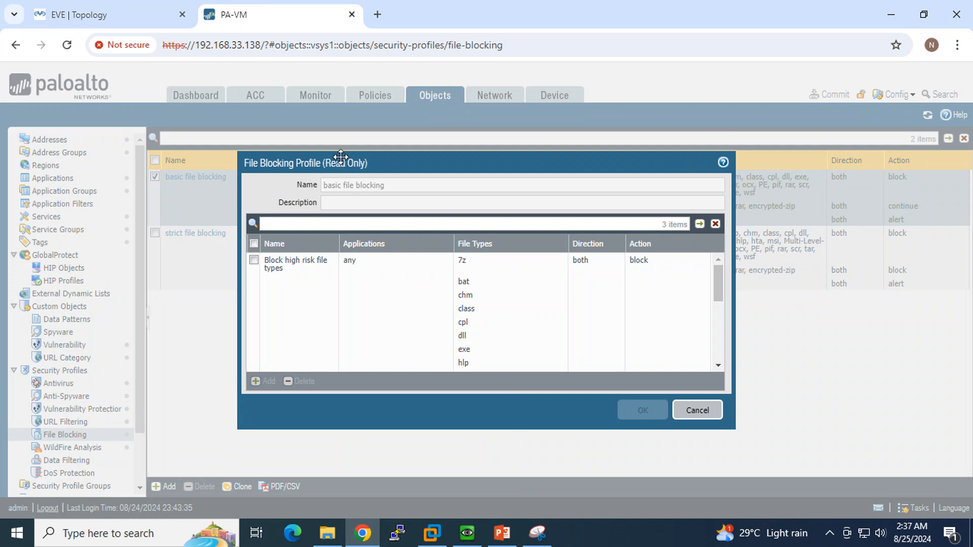
click(698, 410)
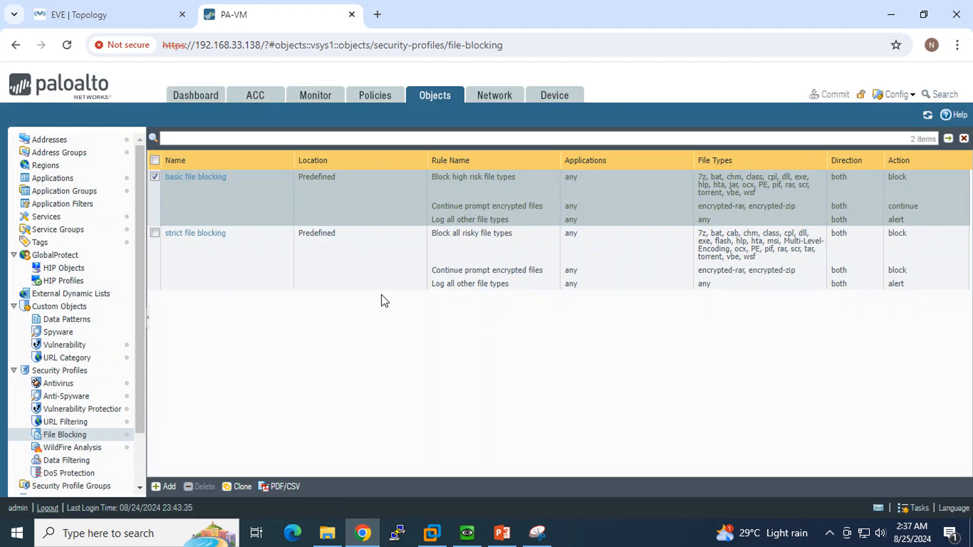
click(155, 177)
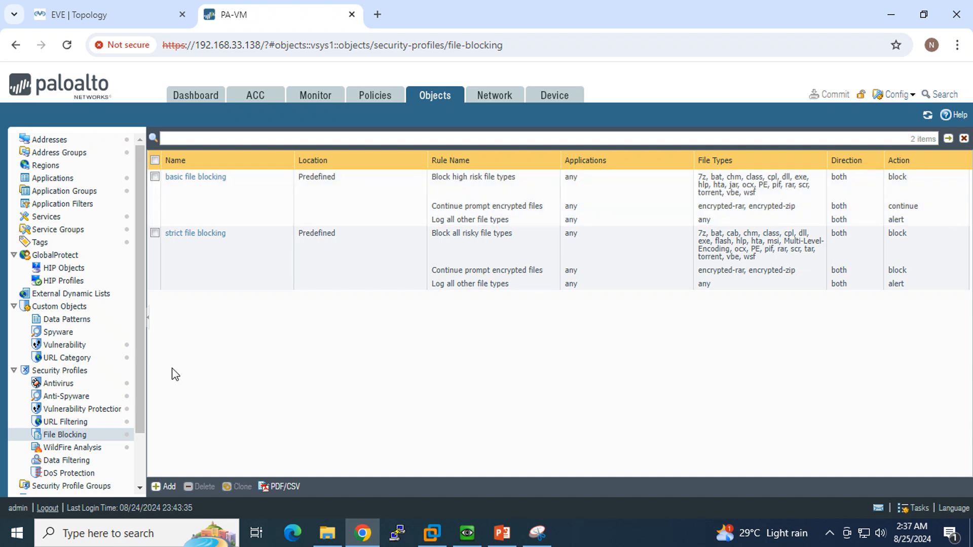
- Switch to PowerPoint and highlight the rule field bullets from Name through Action on the slide
click(502, 532)
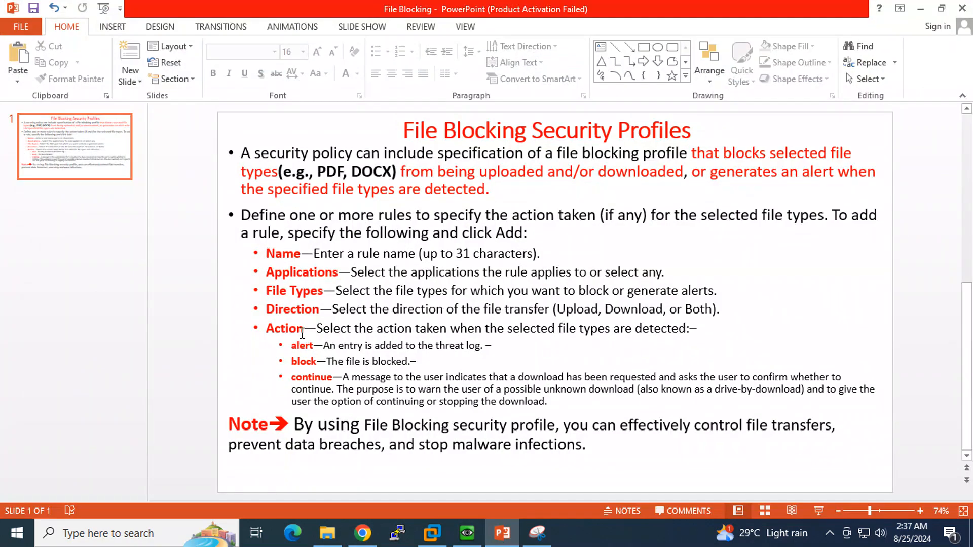
click(264, 252)
drag(264, 252, 725, 328)
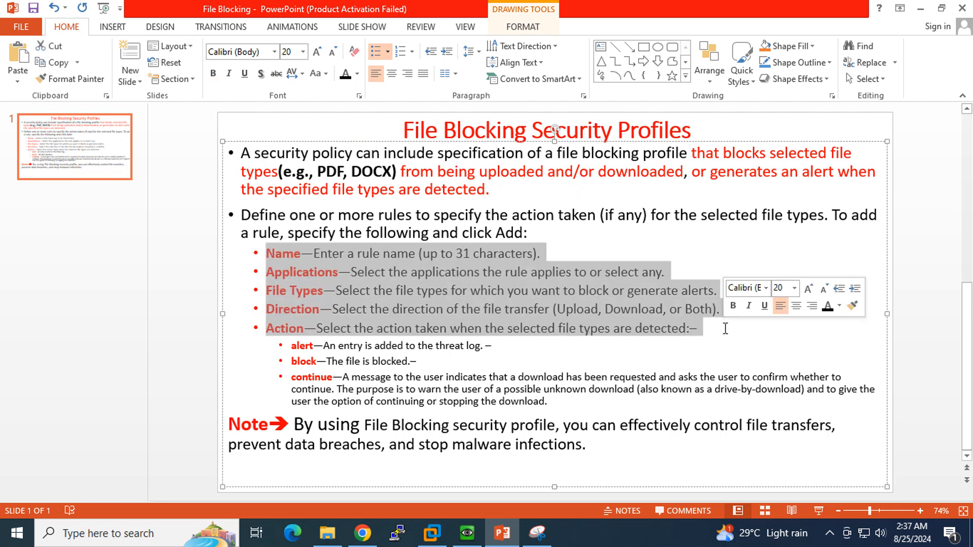
- Return to the browser, start a new file blocking profile, and add an empty rule to it
click(362, 533)
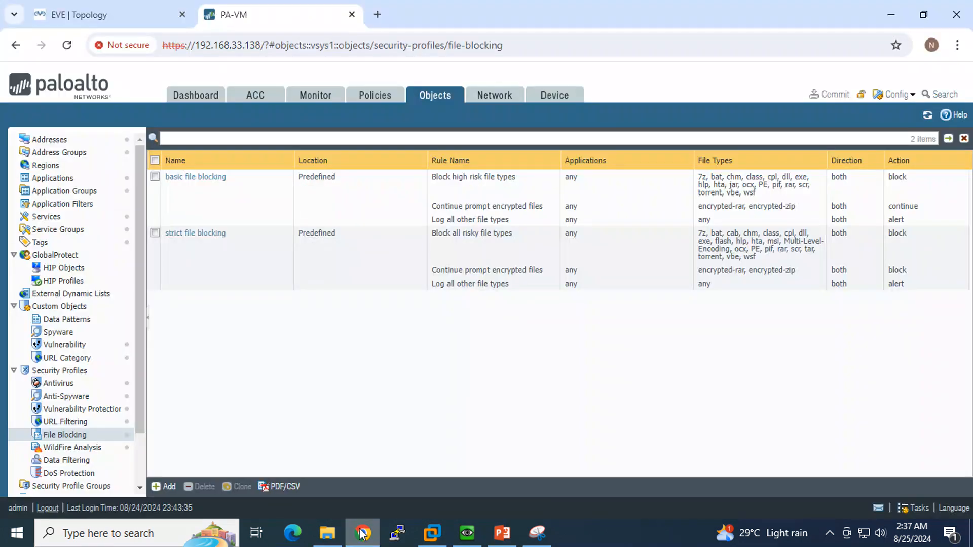
click(168, 487)
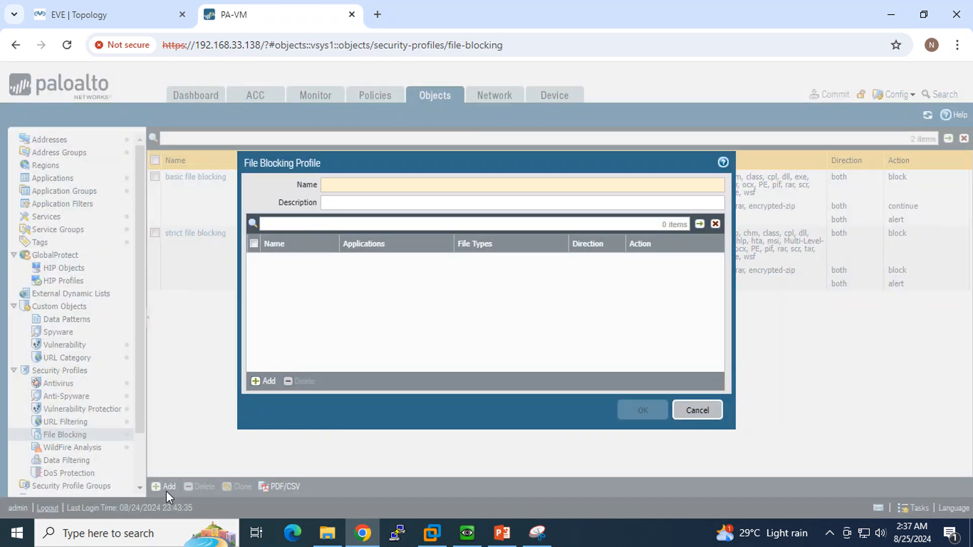
click(269, 382)
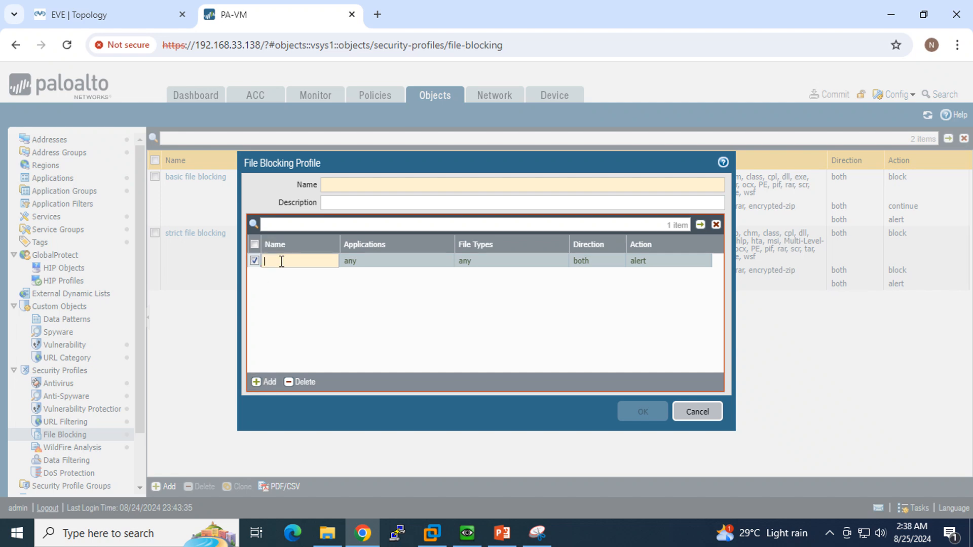
- Switch to PowerPoint and review the Name and Applications rule descriptions by highlighting them on the slide
click(502, 533)
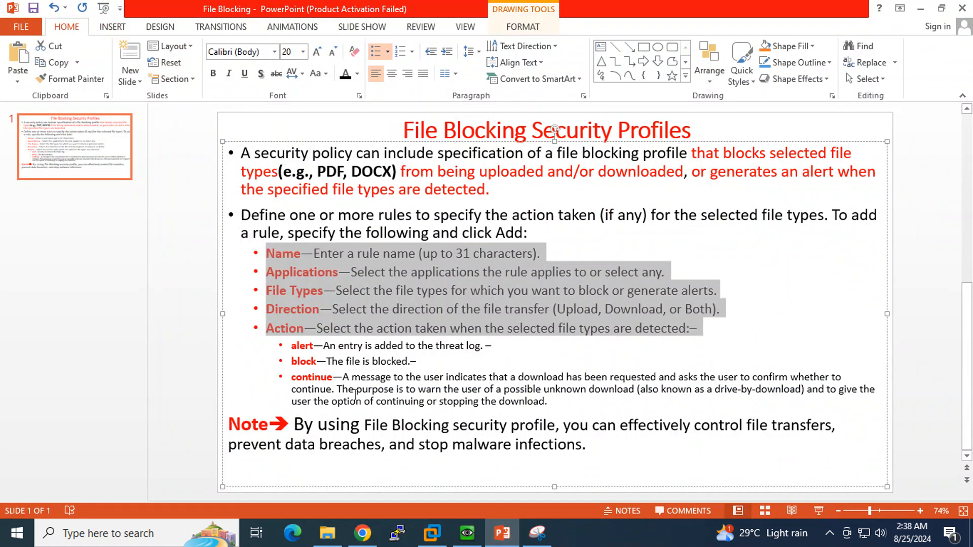
click(344, 253)
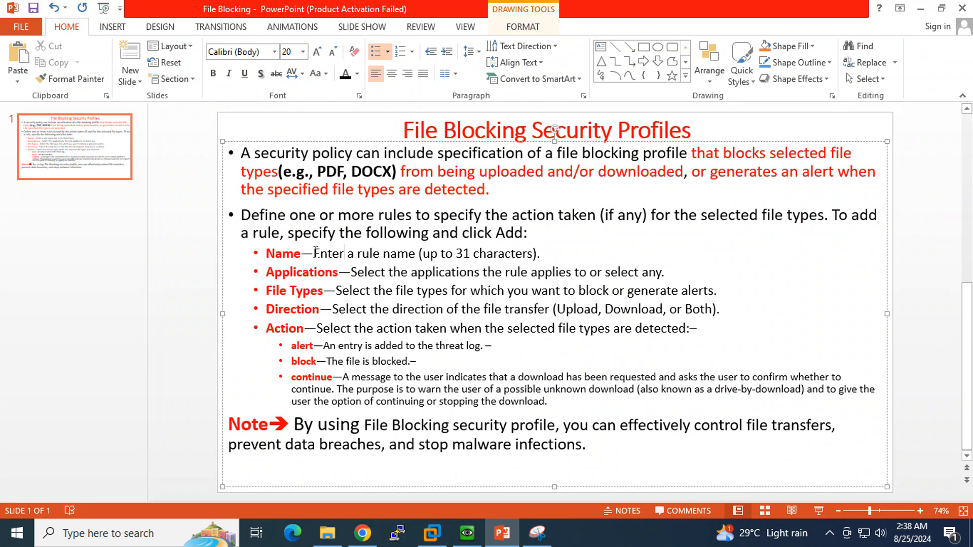
drag(319, 254, 415, 257)
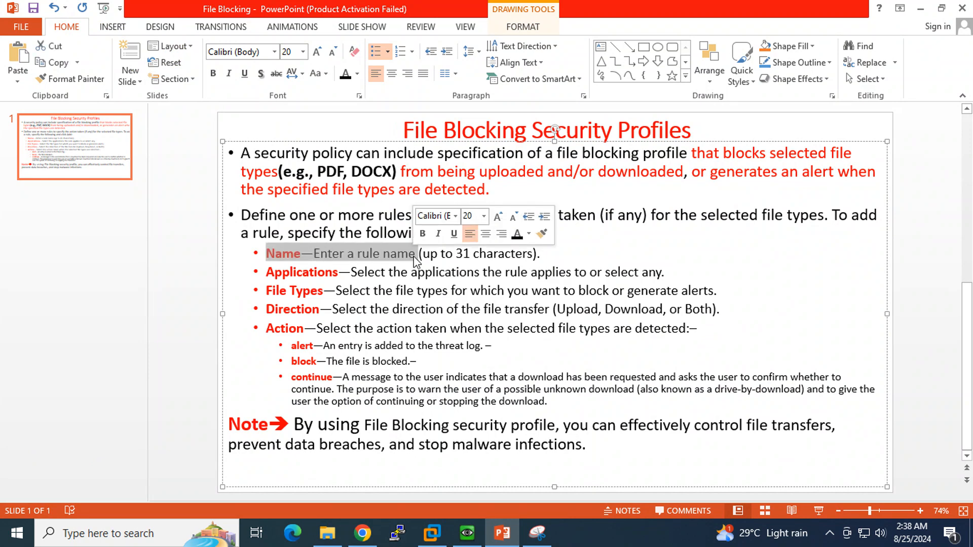
click(594, 259)
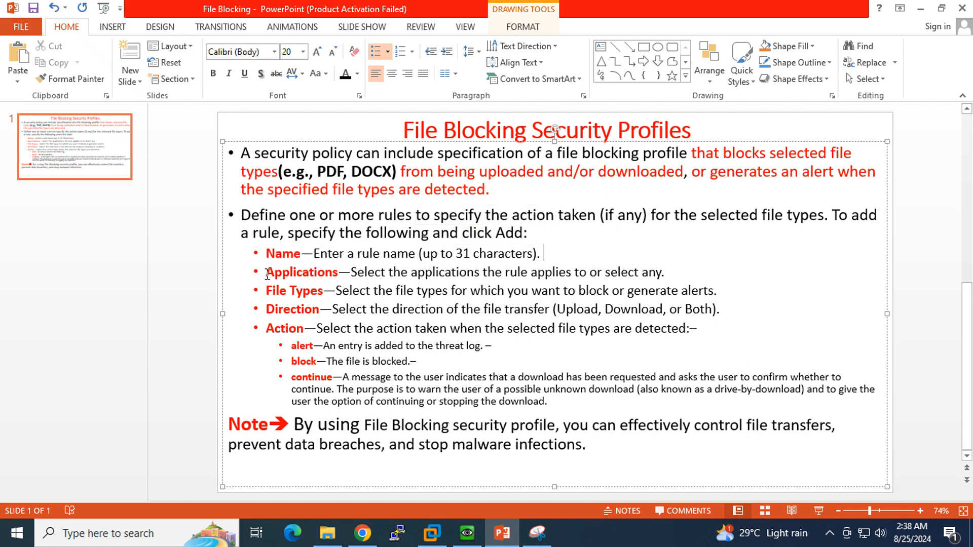
mouse_move(267, 276)
mouse_down()
mouse_move(666, 259)
mouse_move(674, 276)
mouse_move(274, 278)
mouse_up()
click(671, 273)
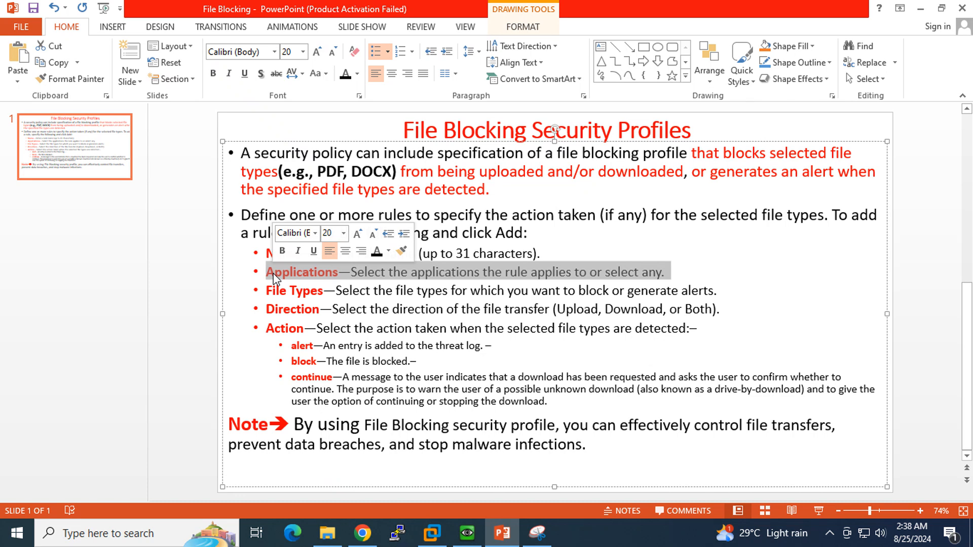
- Back in the browser, set the new rule's application to adobe-cloud instead of any
click(362, 532)
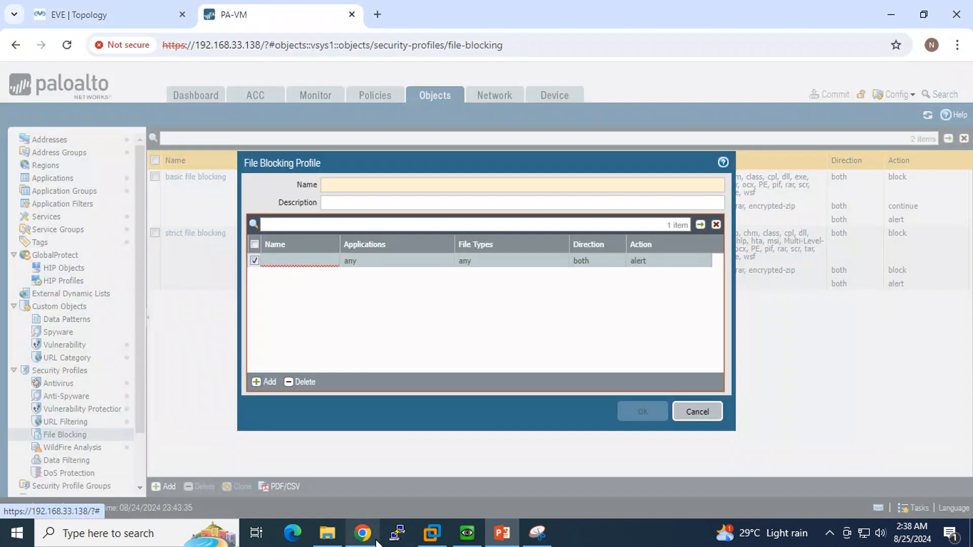
click(364, 260)
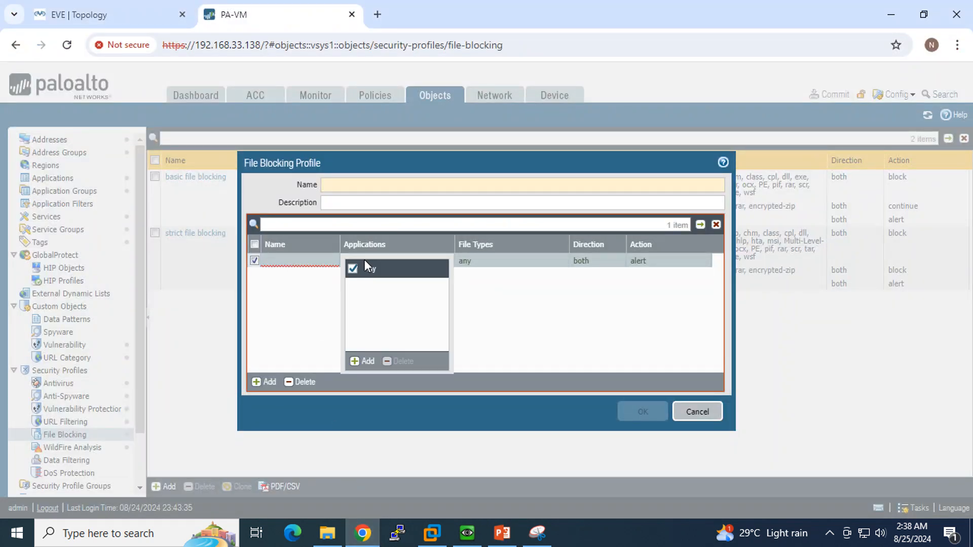
click(360, 362)
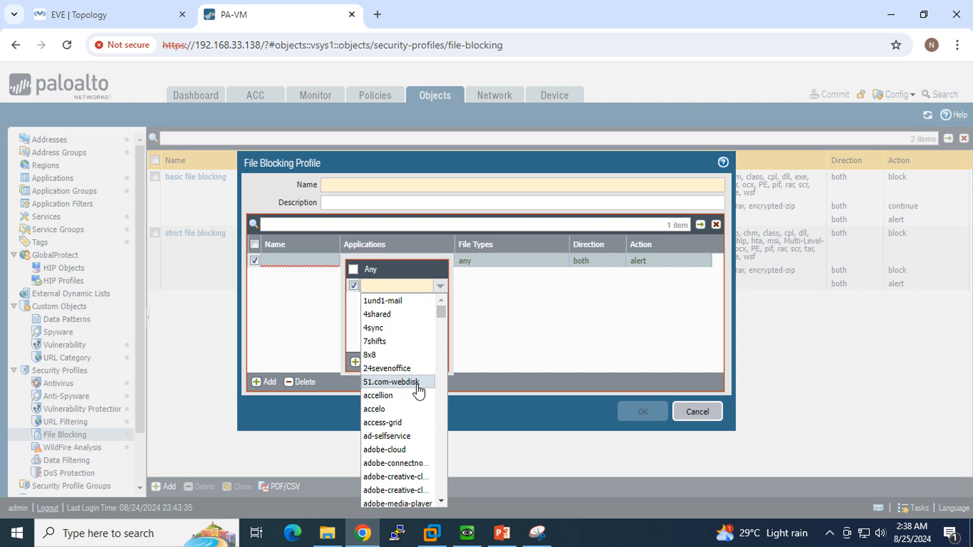
click(404, 451)
click(294, 319)
- Name the new file blocking rule abc
click(282, 261)
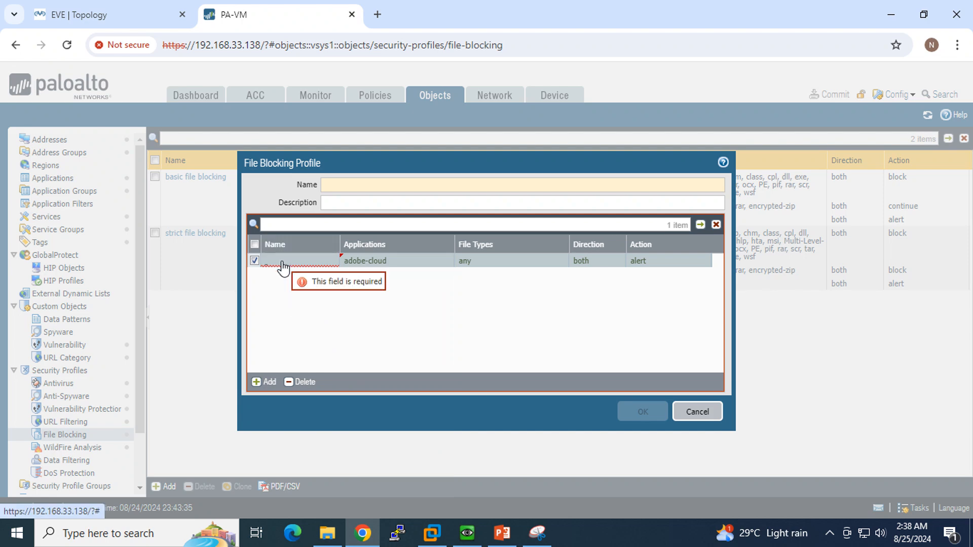
text(abc)
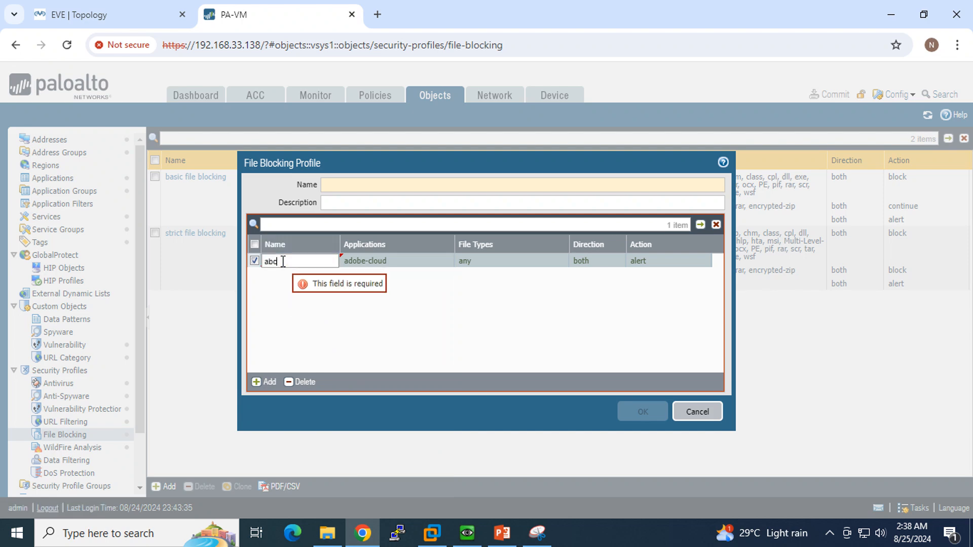
click(458, 318)
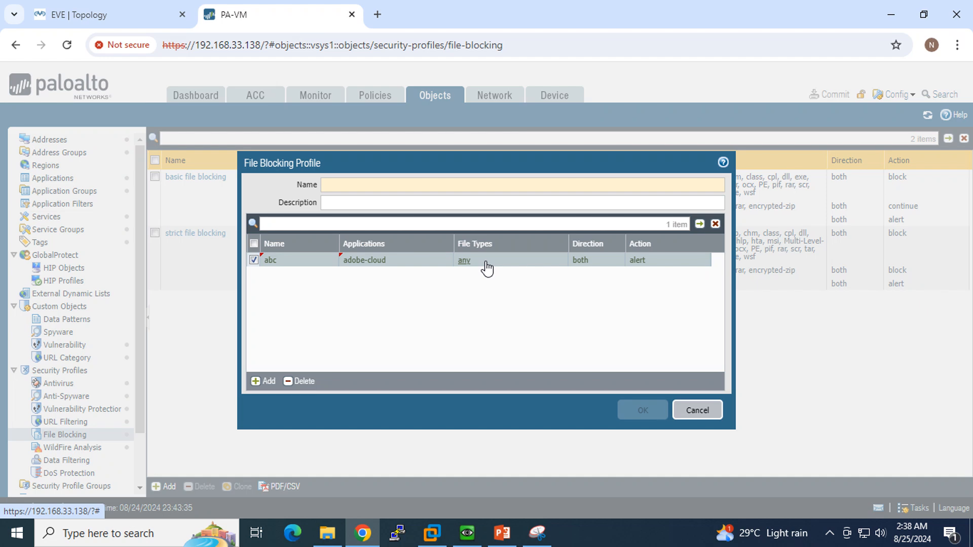
- Highlight the File Types description on the PowerPoint slide, and back in the browser set rule abc's file type to avi instead of any
click(502, 532)
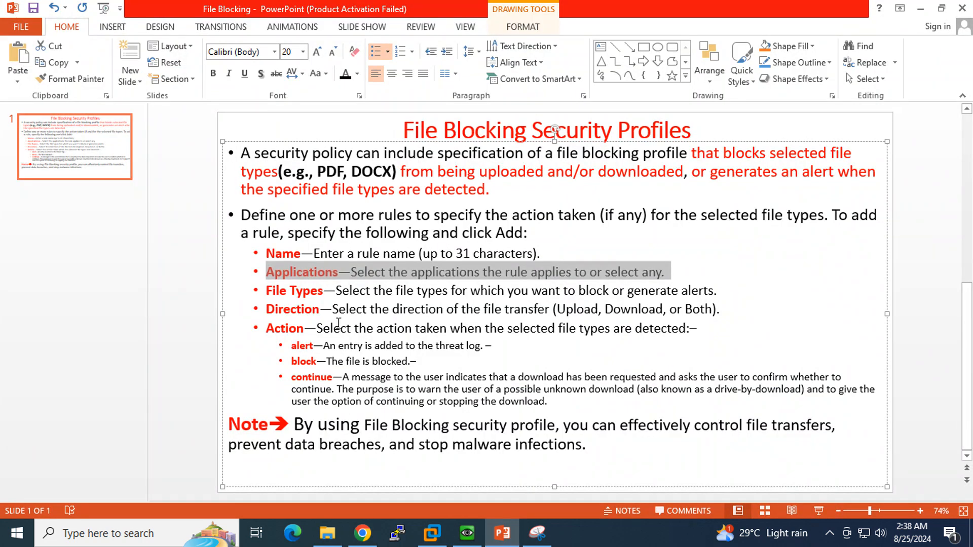
drag(266, 291, 374, 291)
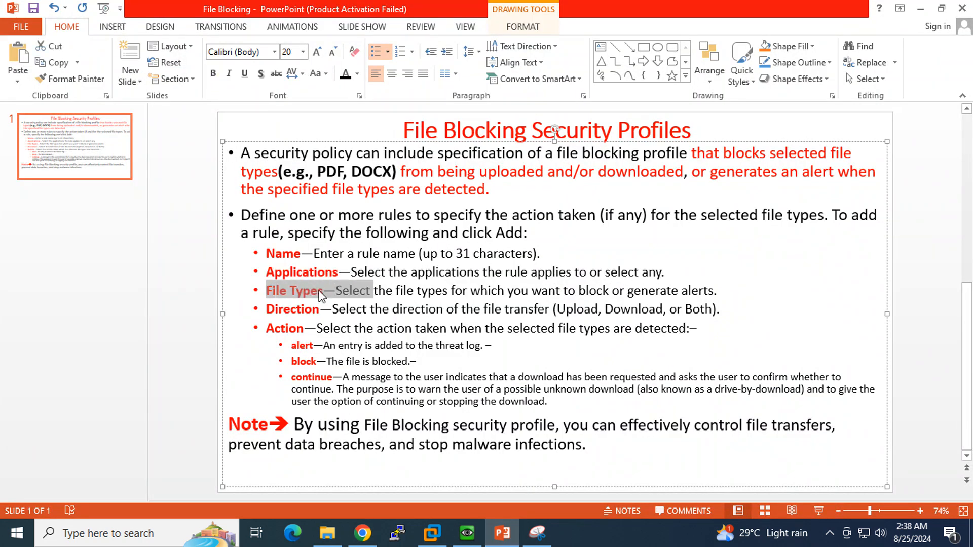
click(363, 532)
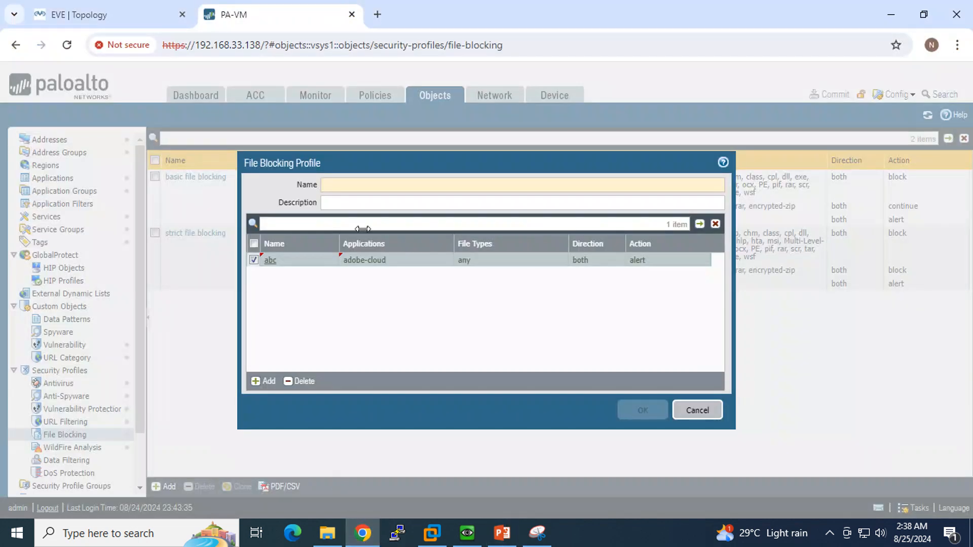
click(463, 261)
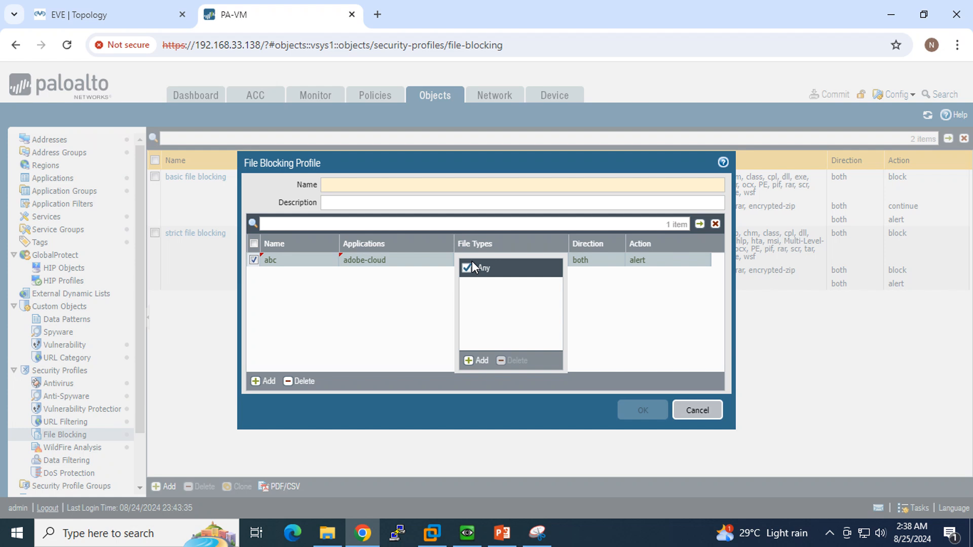
click(479, 361)
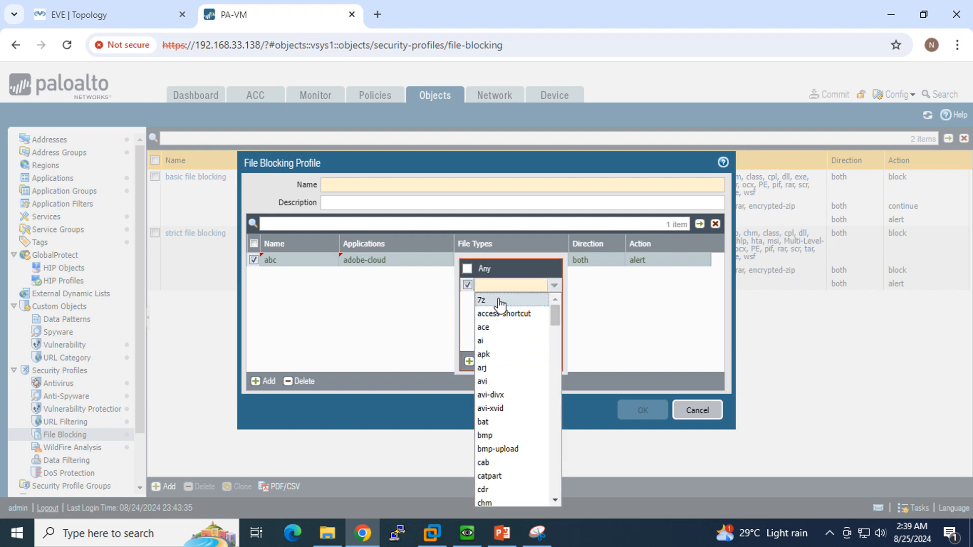
click(509, 382)
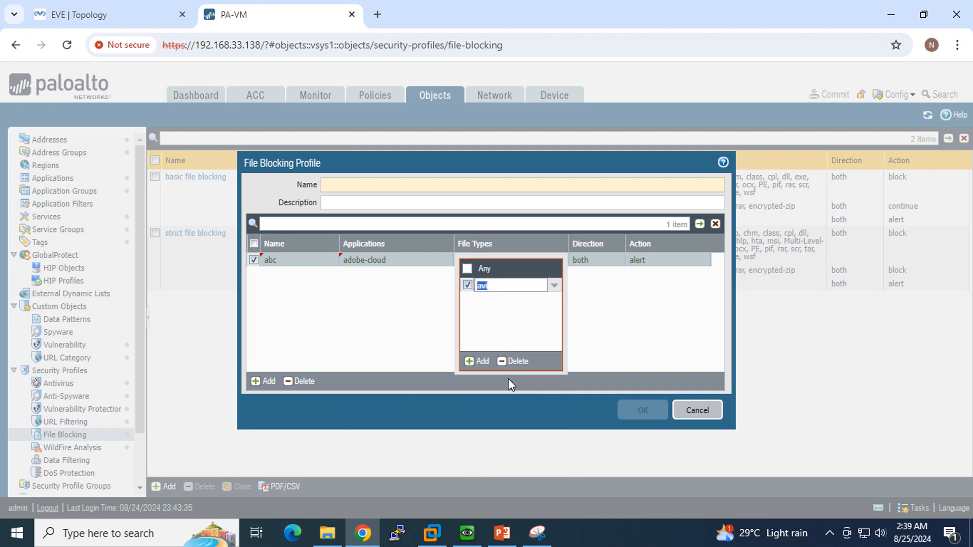
click(581, 324)
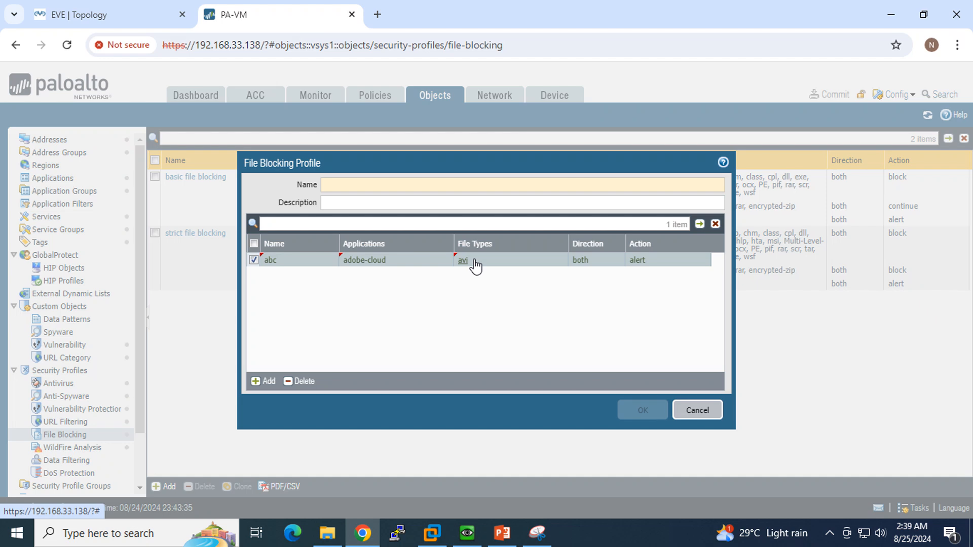
- Highlight the Direction term on the PowerPoint slide, and back in the browser choose both as rule abc's direction
click(501, 533)
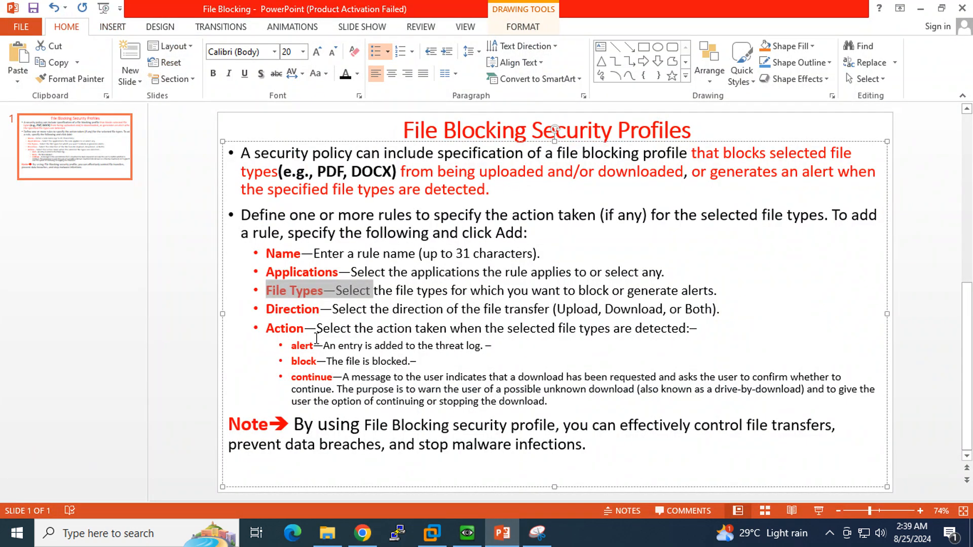
drag(266, 309, 325, 309)
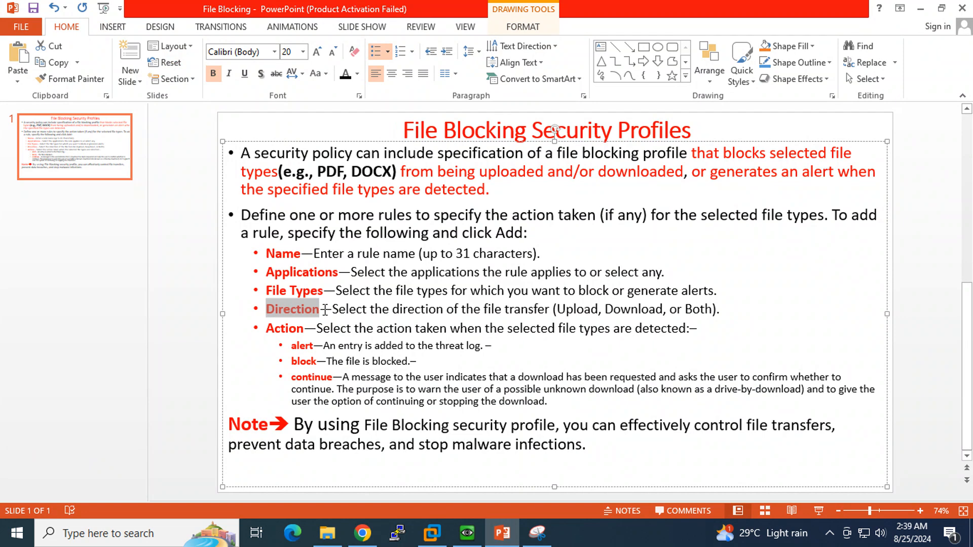
click(367, 542)
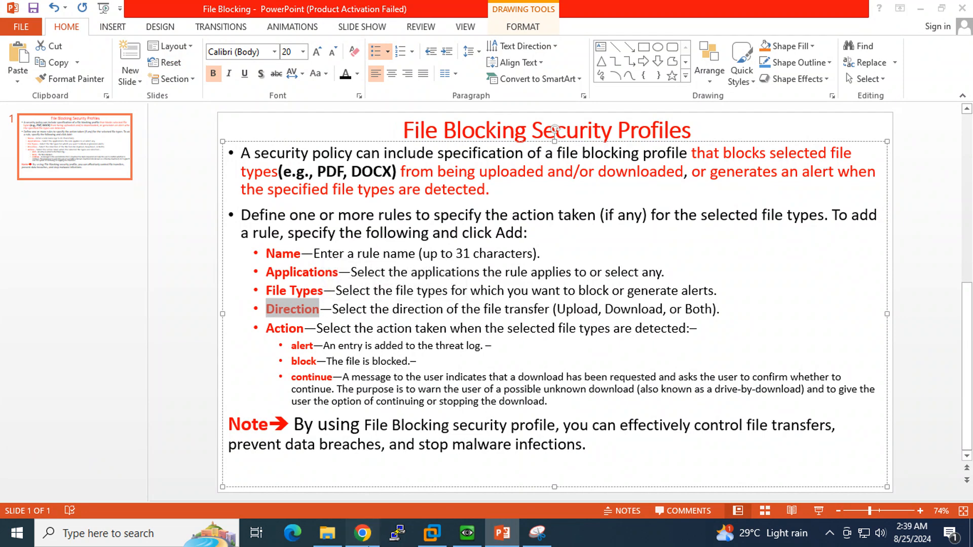
click(594, 261)
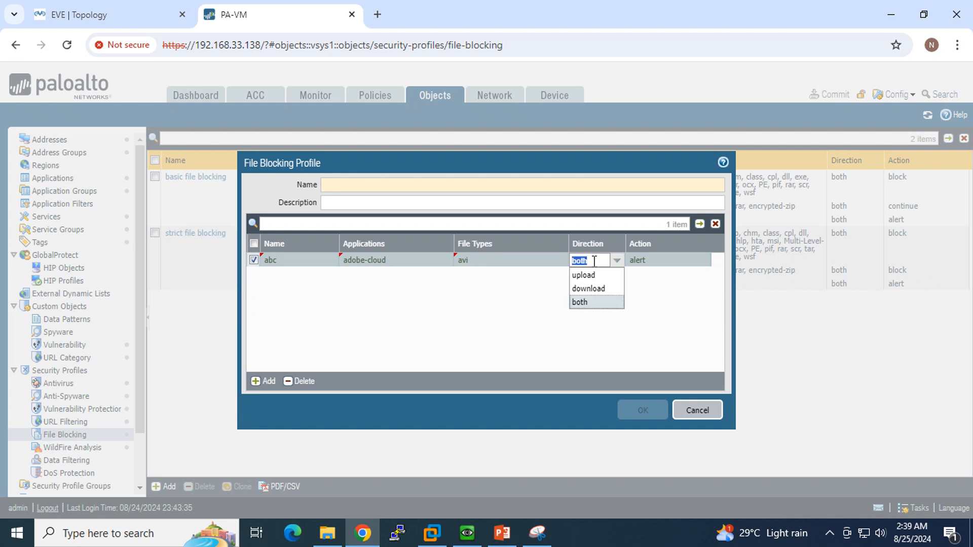
click(593, 303)
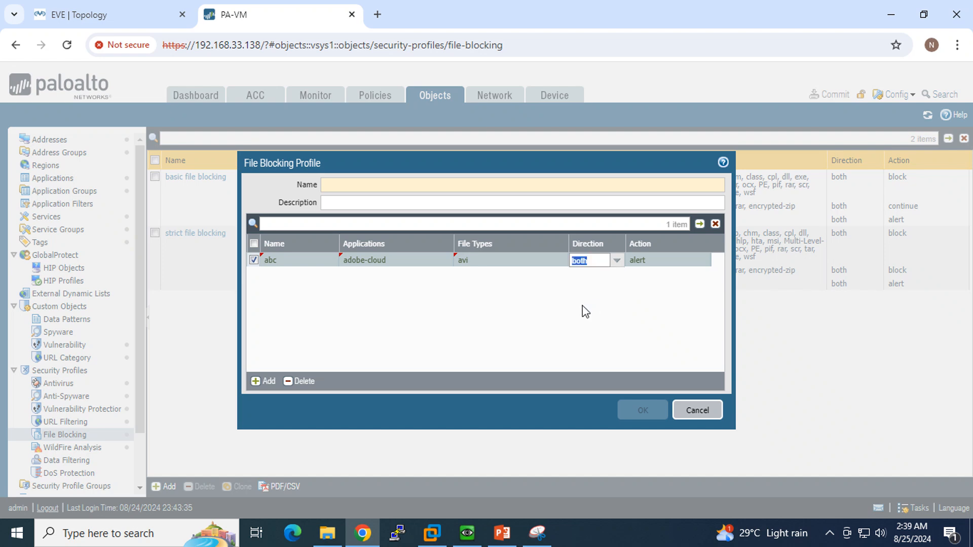
click(584, 310)
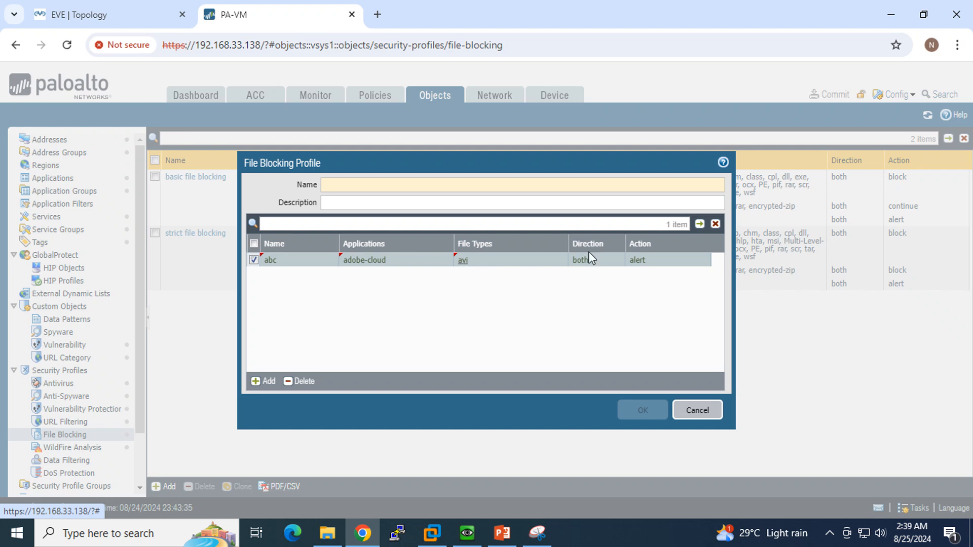
- Switch to PowerPoint and review the Action description and its alert, block and continue options by highlighting them
click(501, 532)
drag(266, 328, 701, 334)
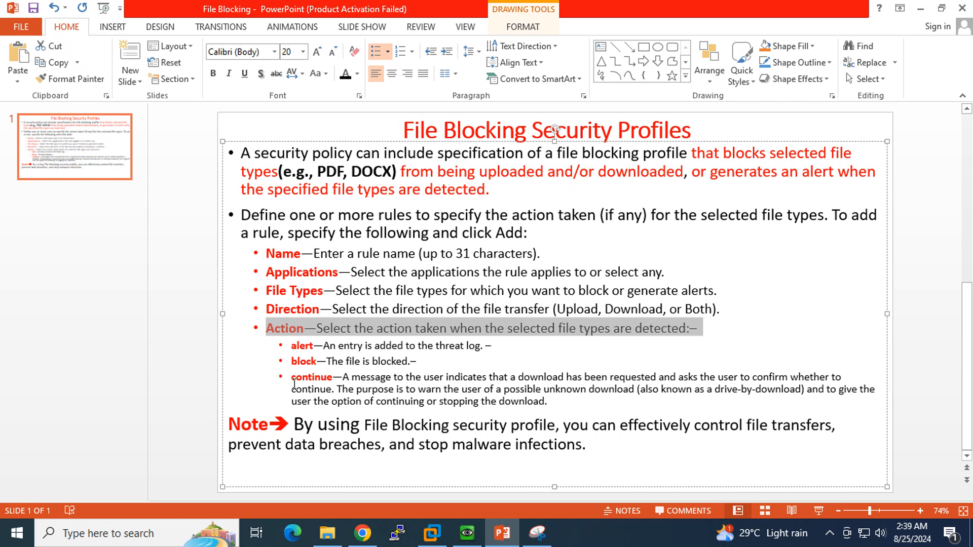
drag(292, 345, 339, 373)
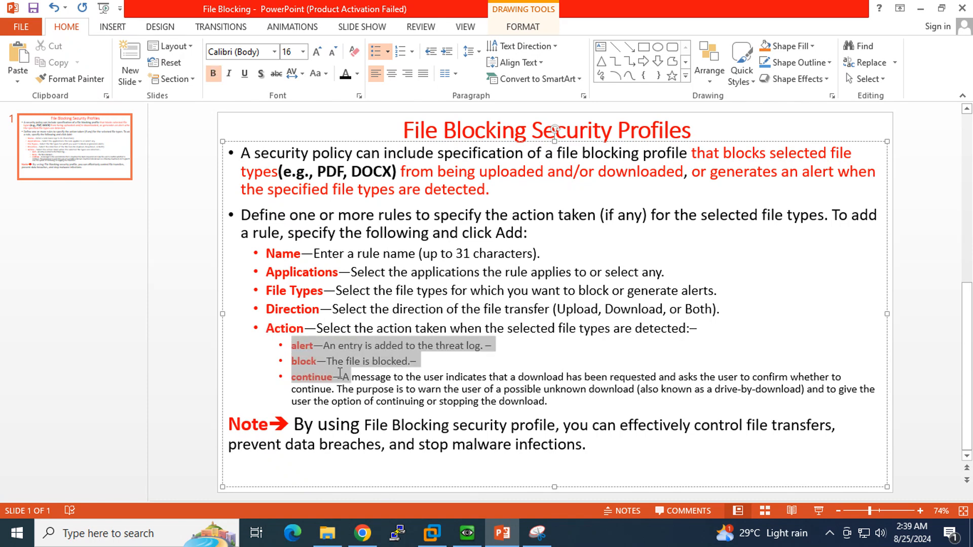
click(543, 376)
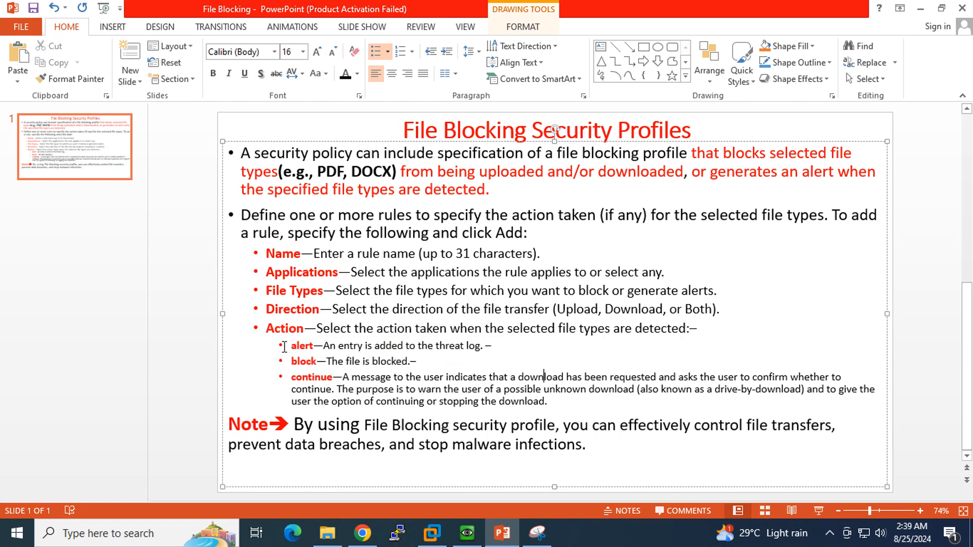
- Review the alert and block action descriptions on the slide by highlighting each line
drag(291, 346, 484, 349)
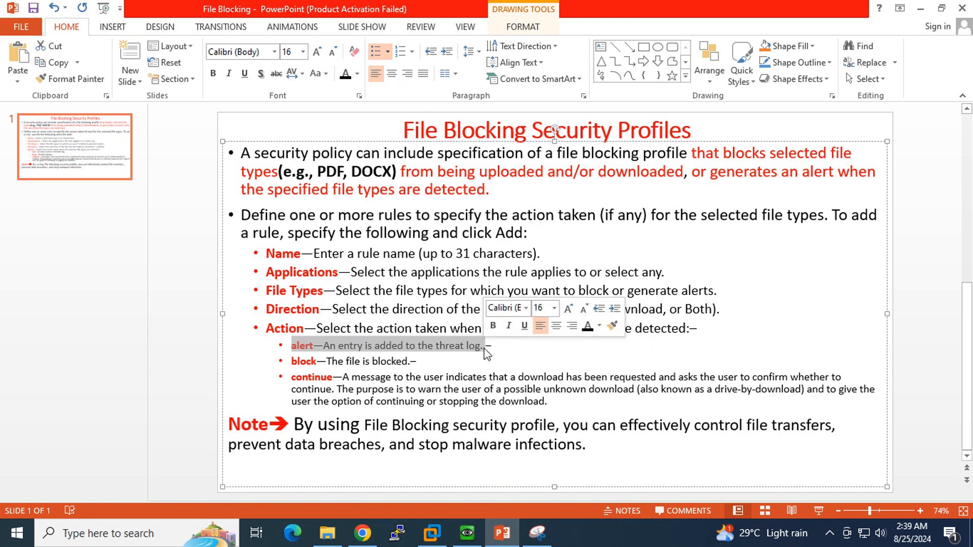
click(527, 355)
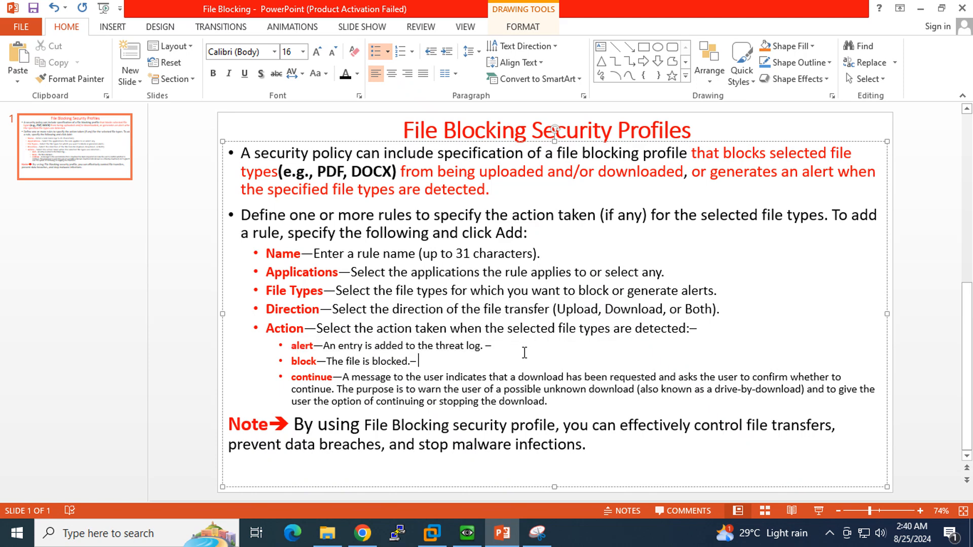
drag(492, 347, 303, 350)
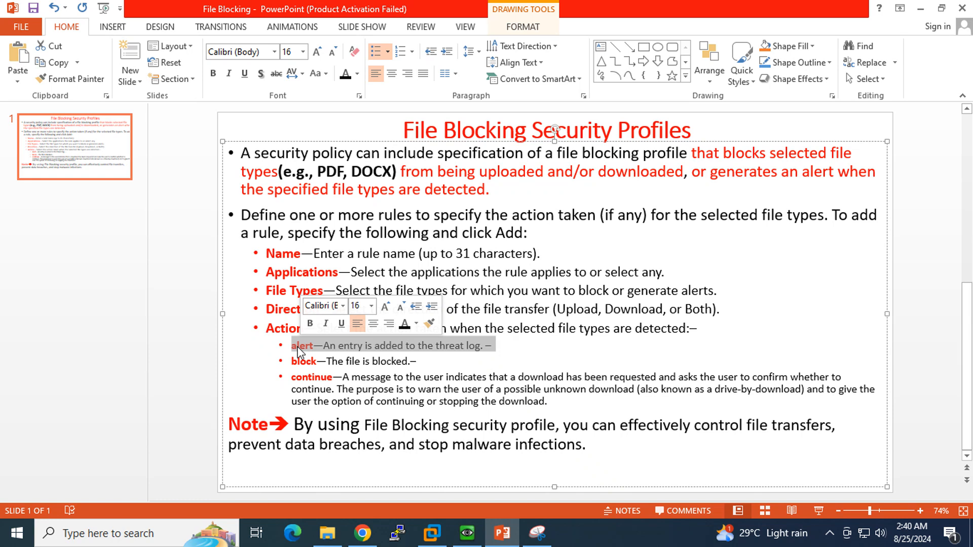
drag(292, 345, 484, 353)
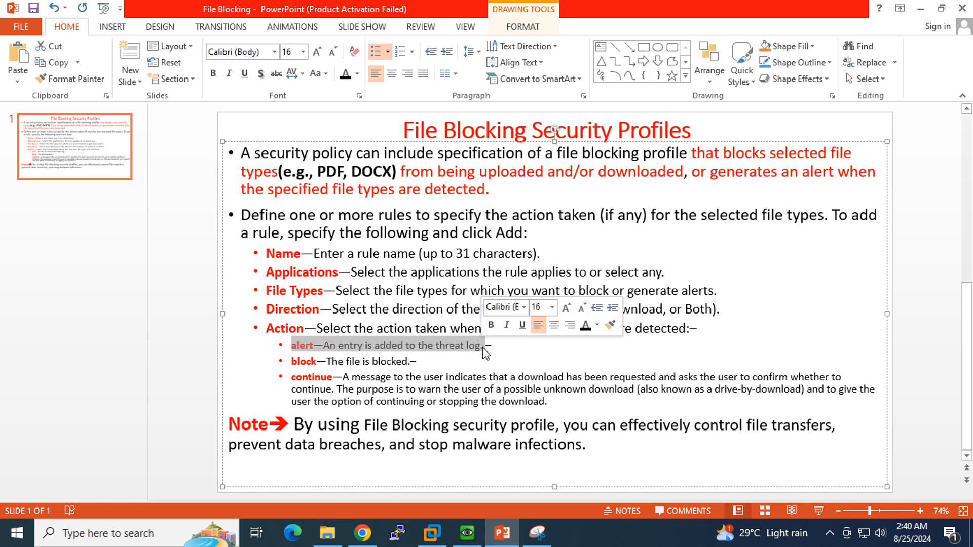
click(509, 357)
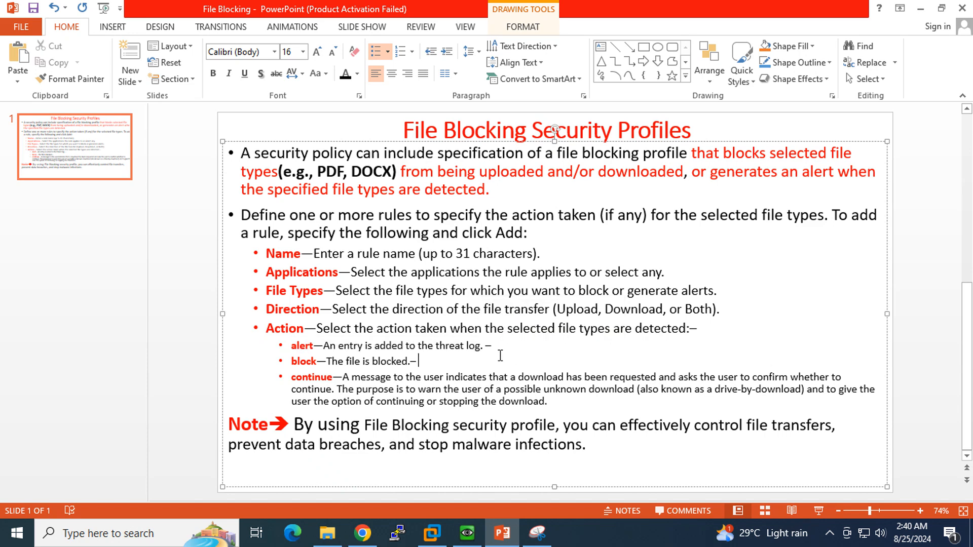
drag(485, 351, 299, 348)
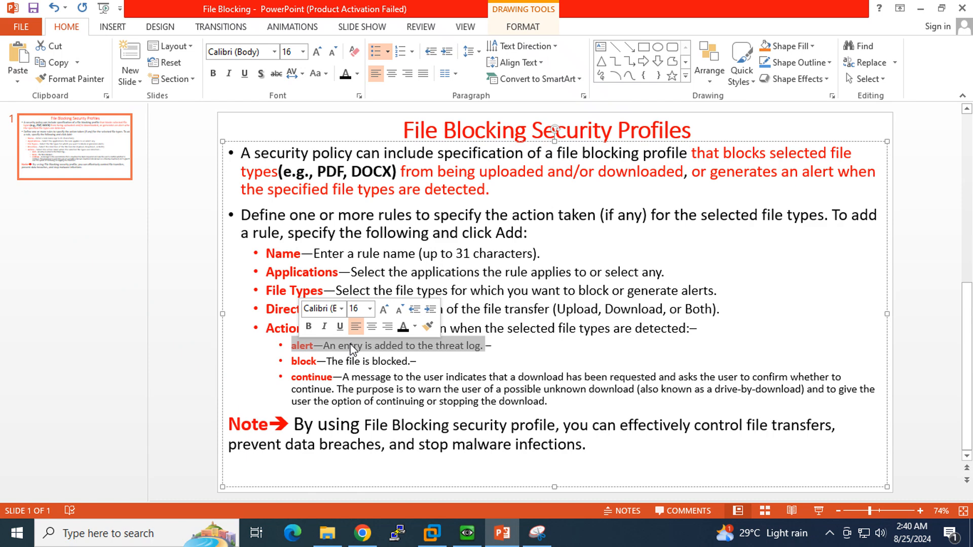
click(459, 346)
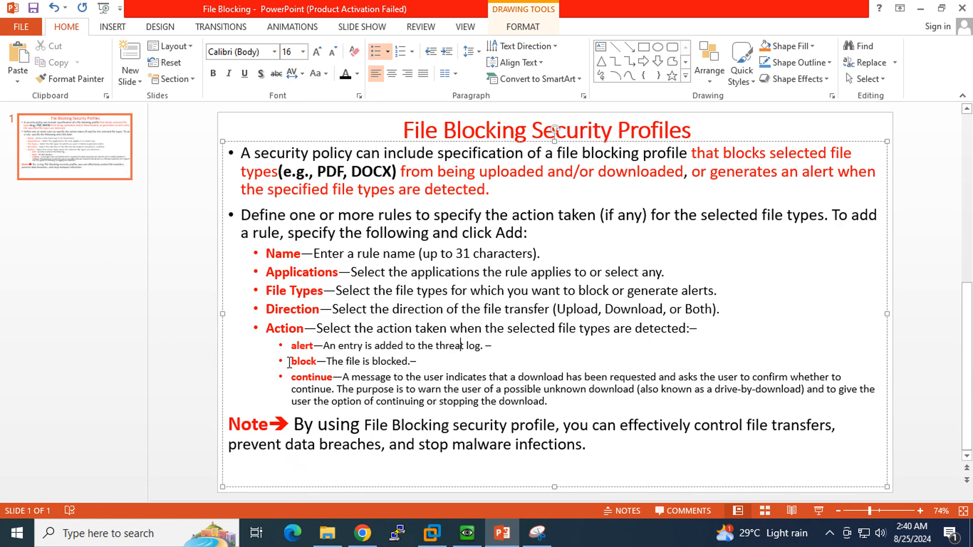
drag(289, 362, 406, 361)
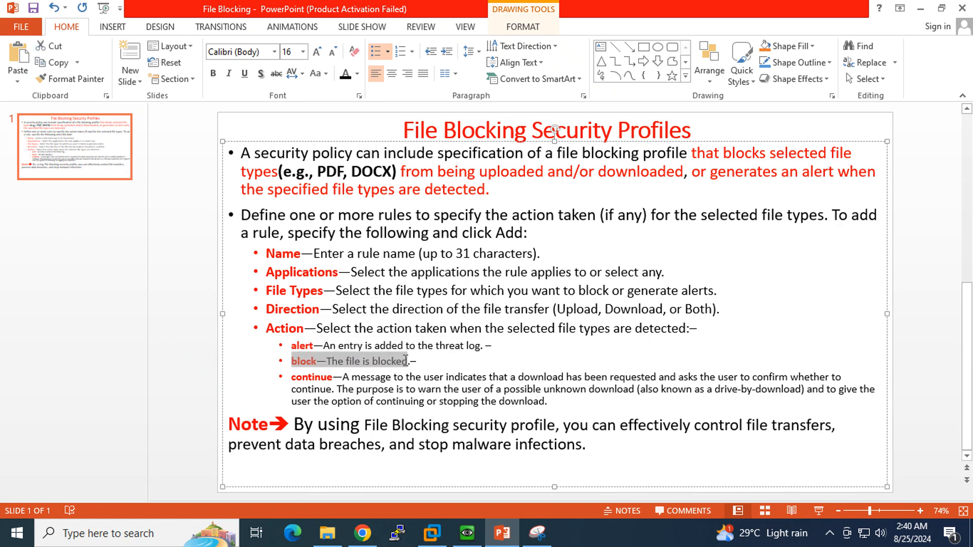
click(434, 363)
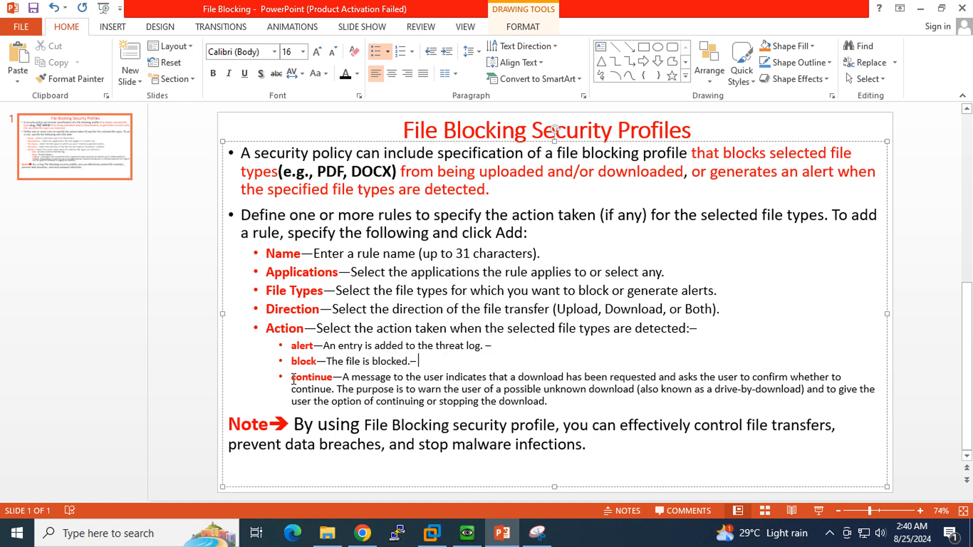
- Review the continue action description on the slide by highlighting its text, and deselect the text box at the end
drag(292, 378, 551, 402)
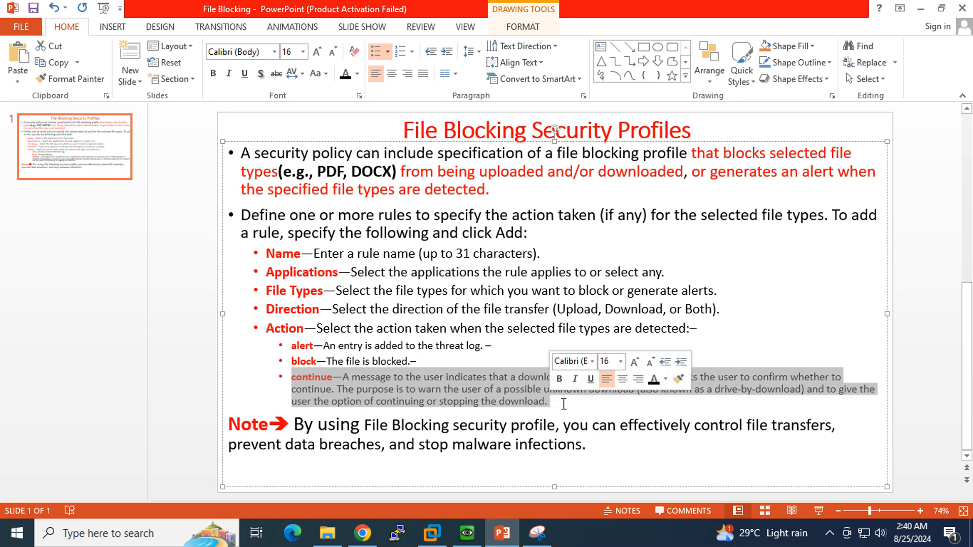
click(572, 405)
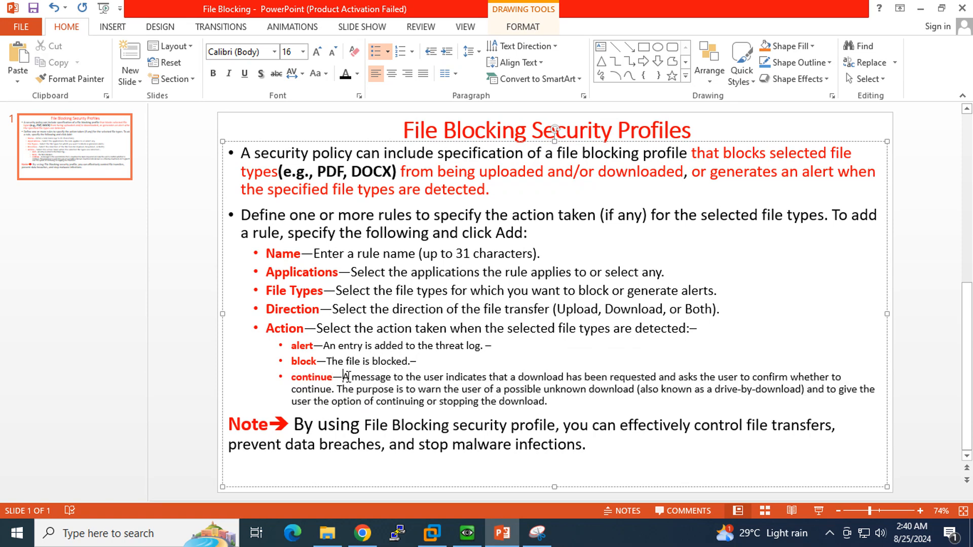
mouse_move(346, 377)
mouse_down()
mouse_move(551, 408)
mouse_move(375, 397)
mouse_move(345, 378)
mouse_up()
click(560, 406)
click(344, 378)
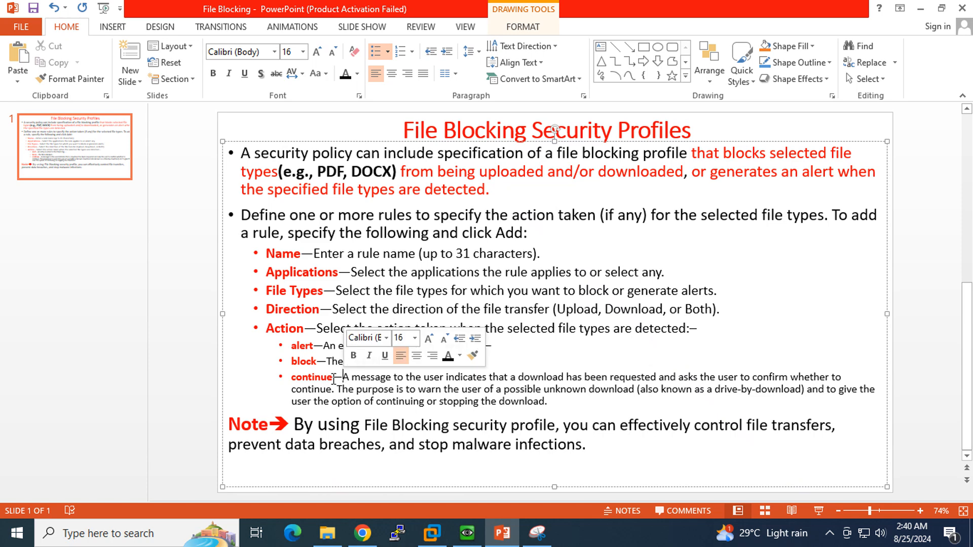
drag(333, 378, 296, 383)
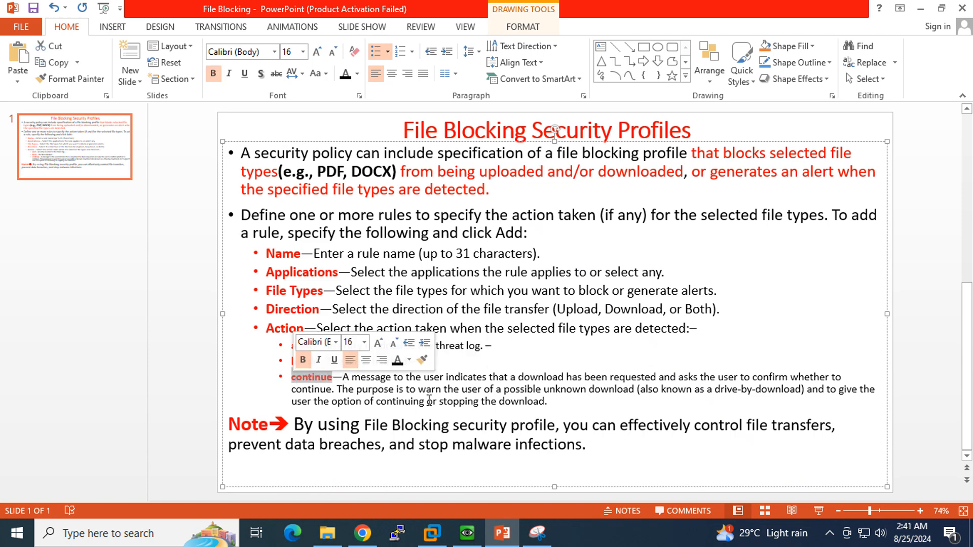
click(557, 402)
drag(516, 401, 292, 378)
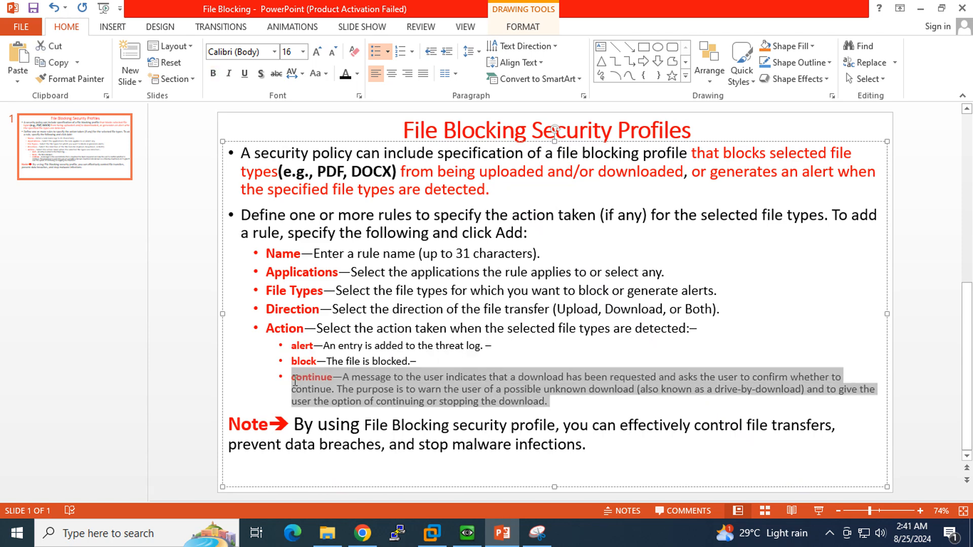
click(921, 330)
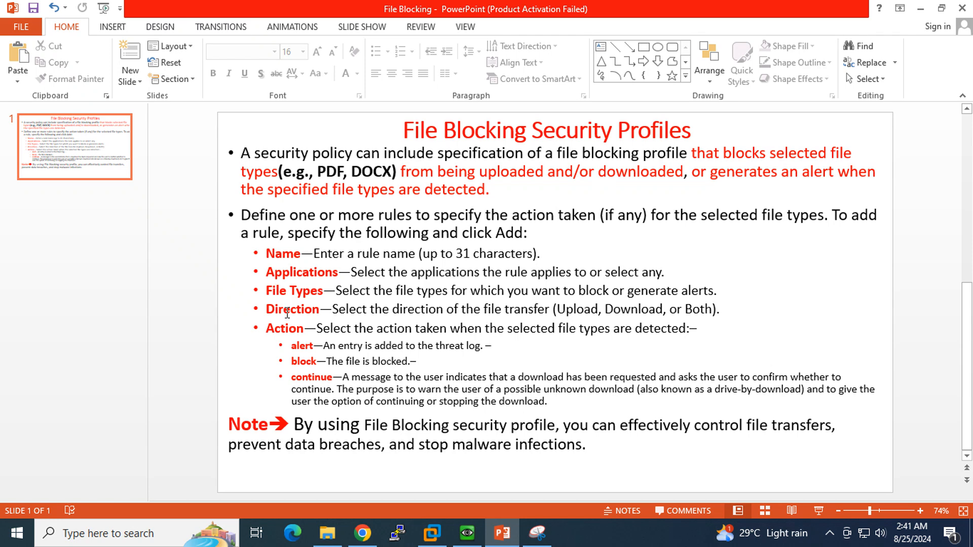
- Switch to Snipping Tool and capture a new snip of the Note paragraph at the end of the slide
click(538, 533)
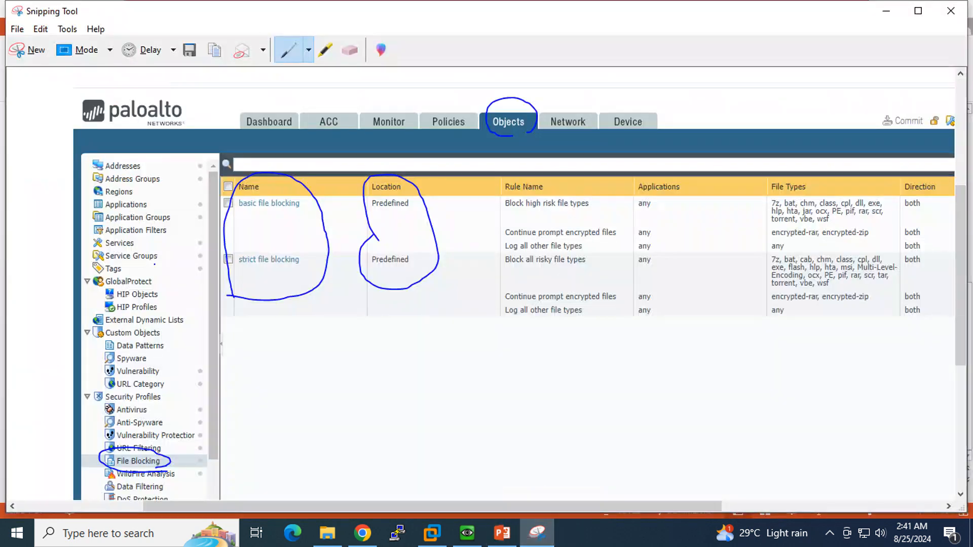
click(26, 50)
drag(211, 399, 882, 491)
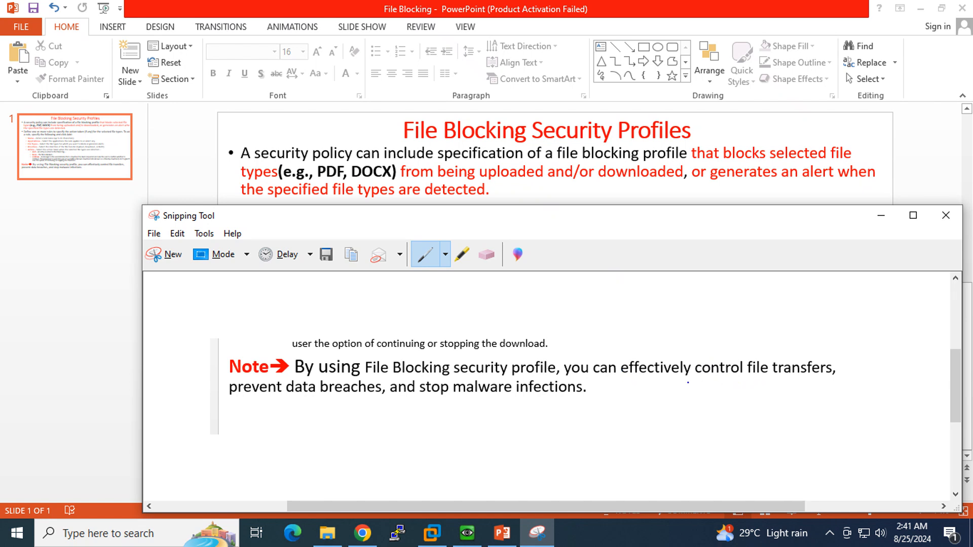
- Circle the phrase "control file transfers" in the snip with the pen and add two short strokes across the circle's upper edge
mouse_move(687, 382)
mouse_down()
mouse_move(792, 390)
mouse_move(857, 379)
mouse_move(818, 335)
mouse_move(707, 333)
mouse_move(689, 385)
mouse_up()
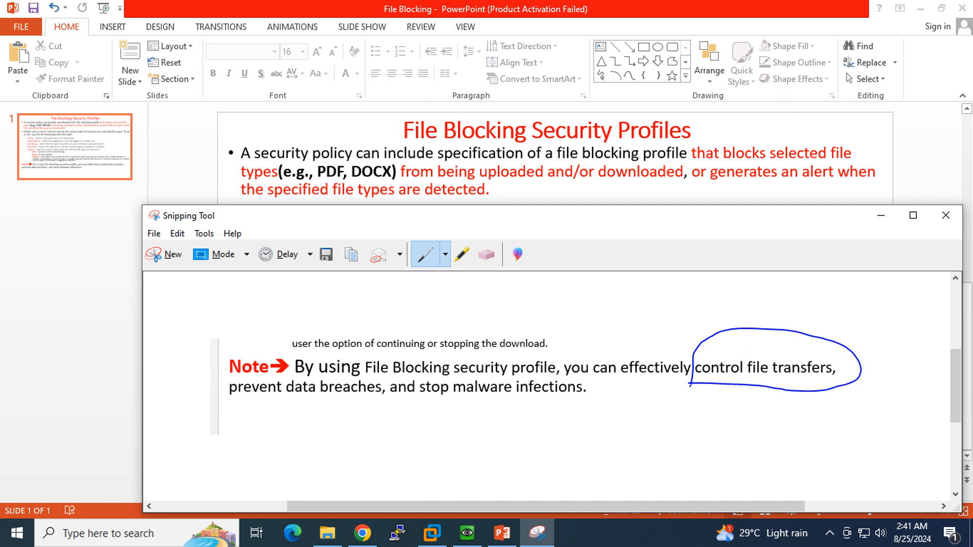
drag(762, 345, 805, 321)
drag(779, 348, 792, 330)
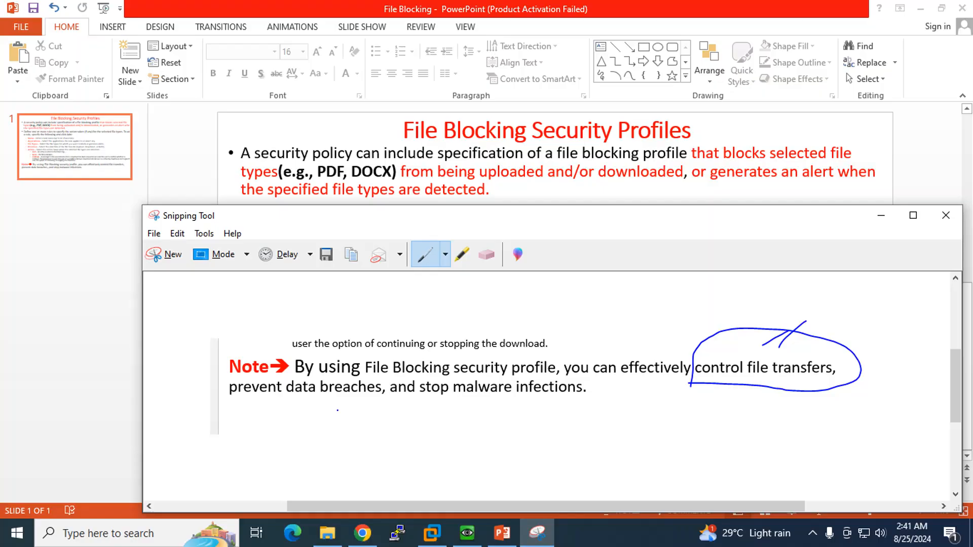
- Underline "data breaches" and "stop malware infections" in the Note snip with the pen
drag(279, 405, 378, 400)
drag(426, 402, 581, 400)
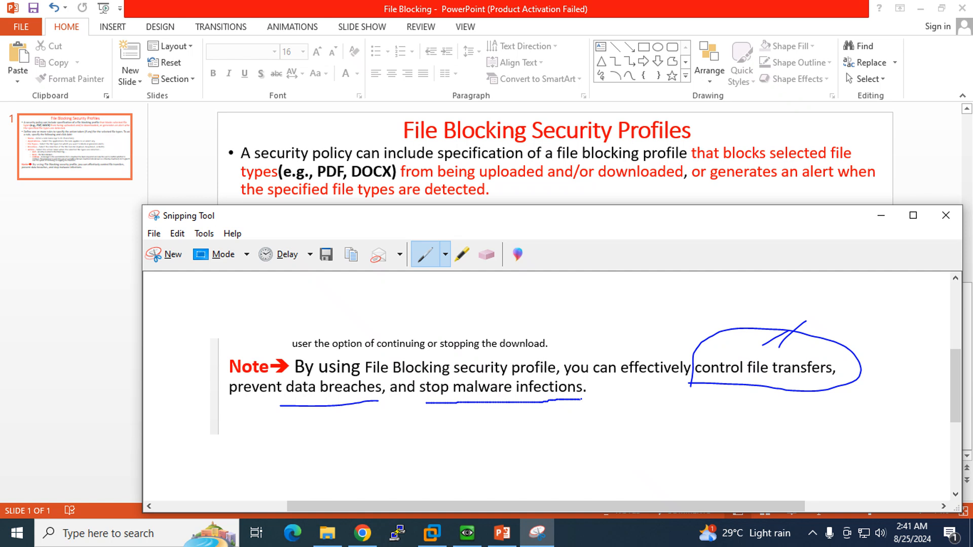
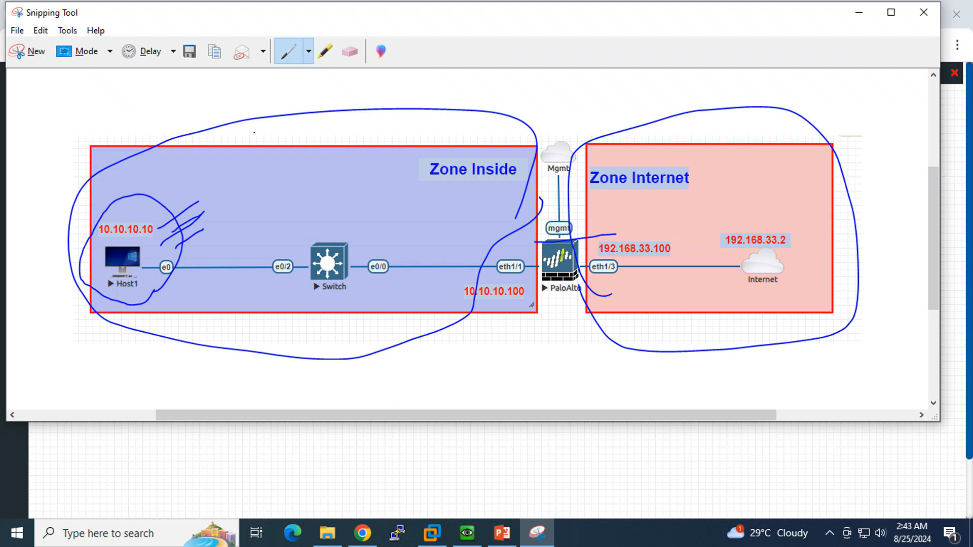
- Switch to the Host1 console, copy the address of the open CCNA 200-301 PDF and load it in a new browser tab
click(858, 13)
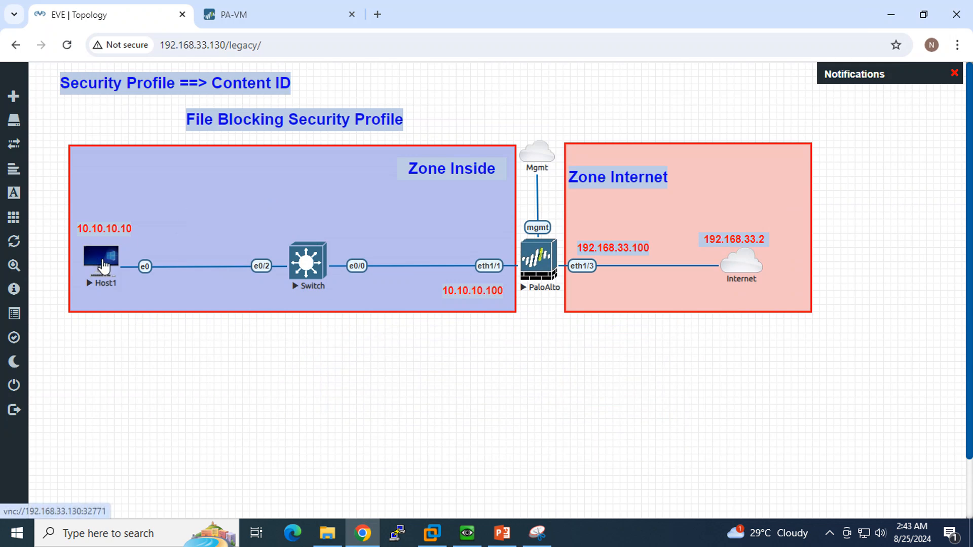
click(467, 532)
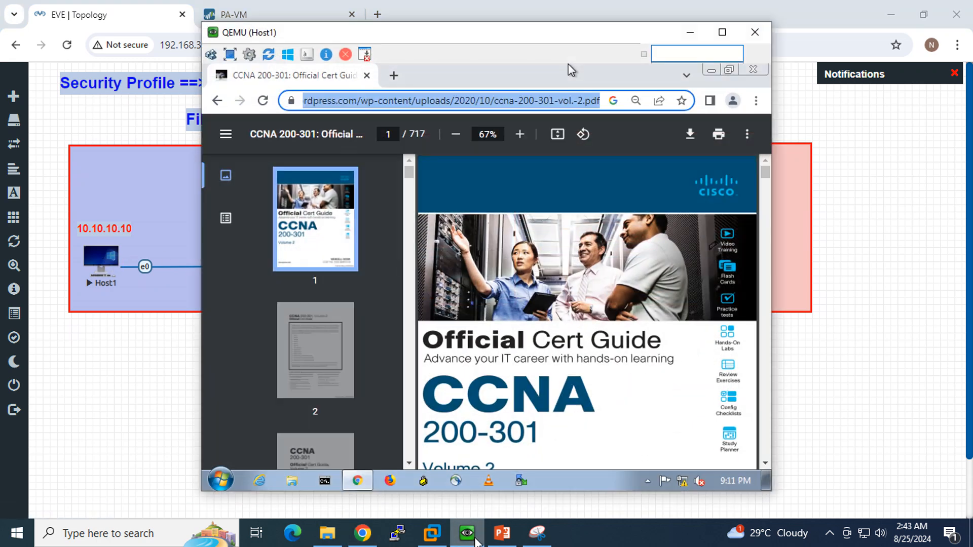
click(393, 102)
triple_click(394, 103)
key(ctrl+c)
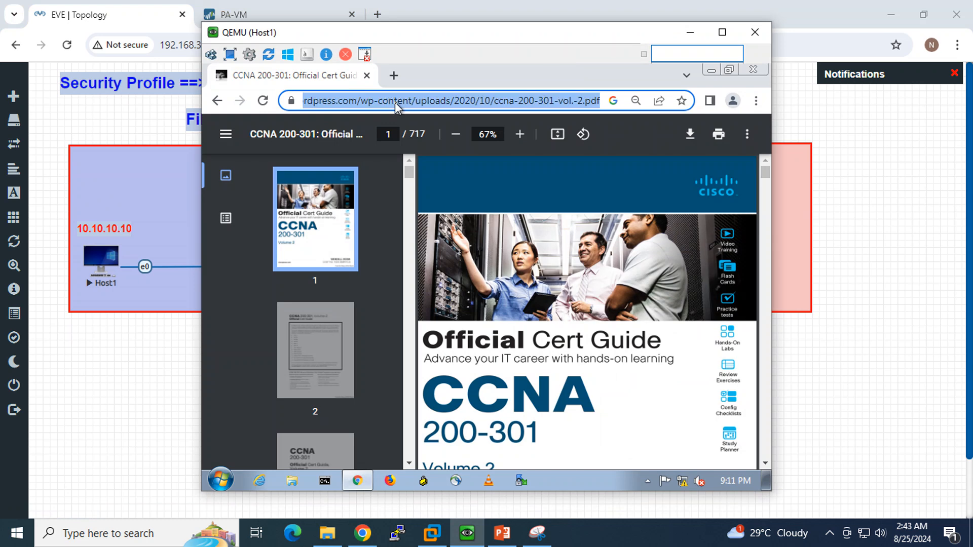
click(393, 75)
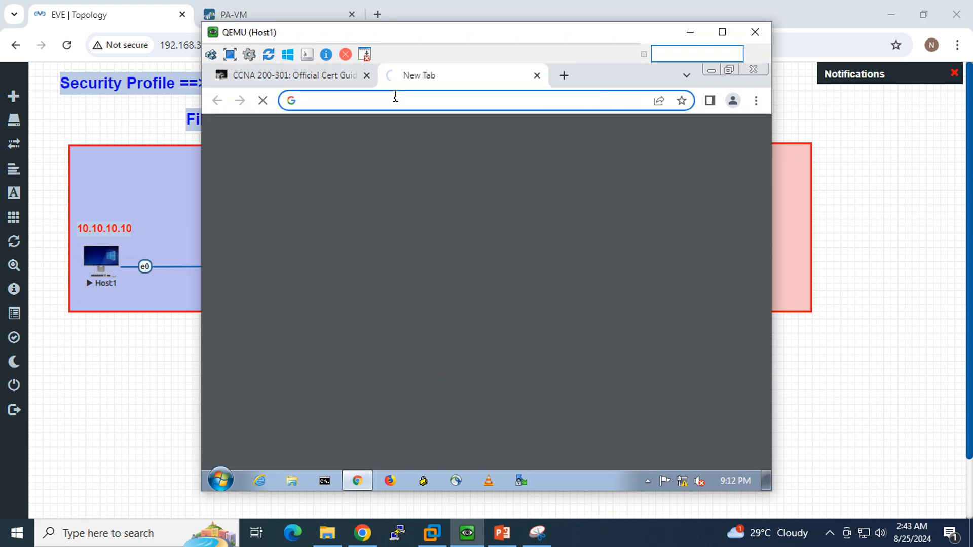
click(395, 99)
key(ctrl+v)
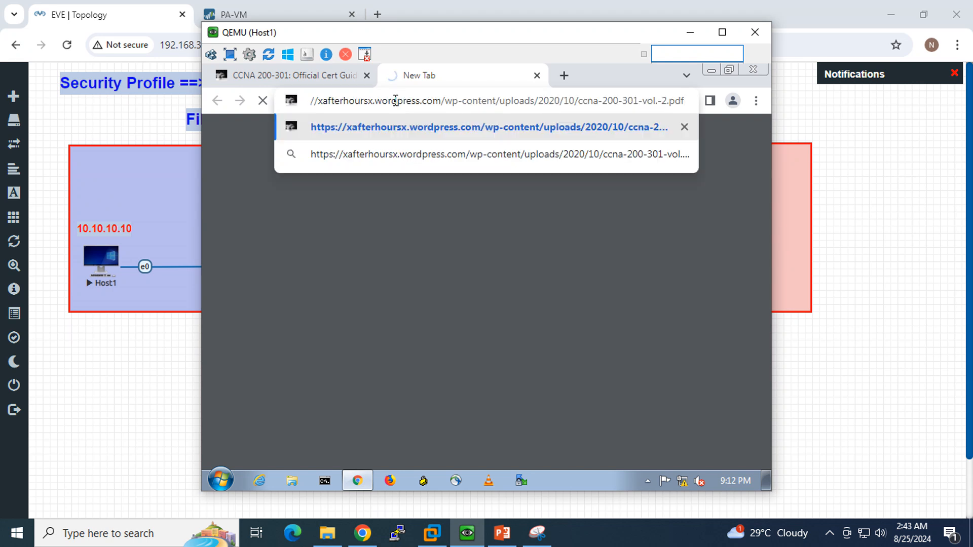
key(Return)
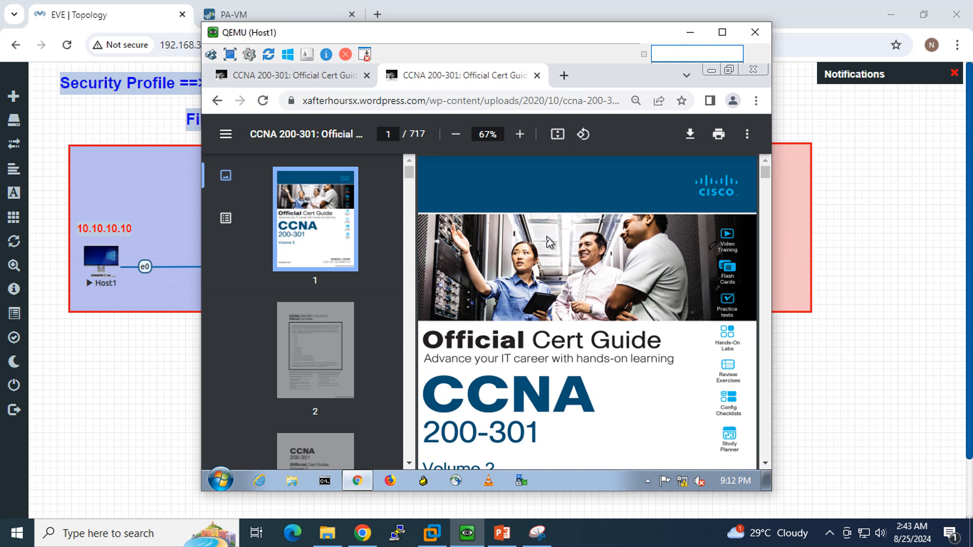
click(689, 32)
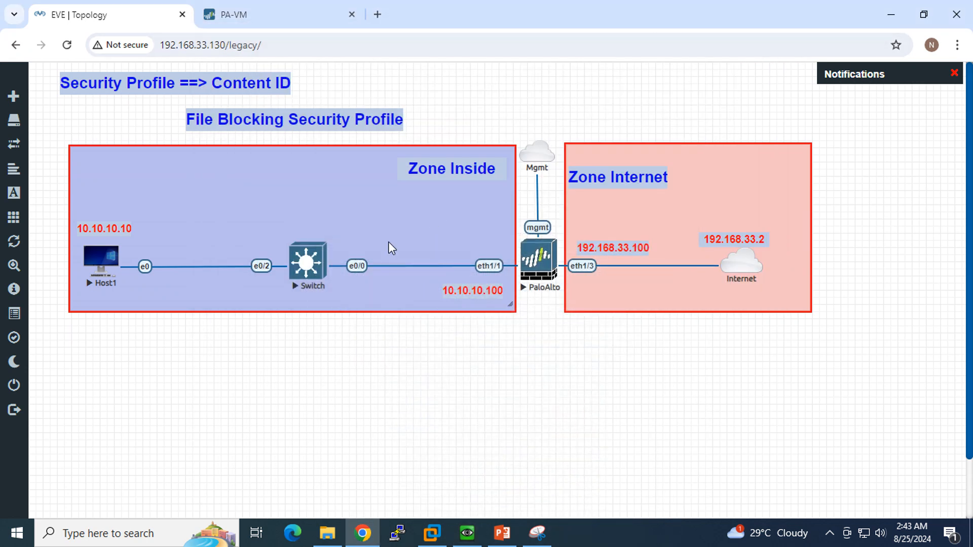
- Switch to the PA-VM page, discard the open unnamed profile and add a file blocking profile named My_File_Blocking_Profile
click(281, 20)
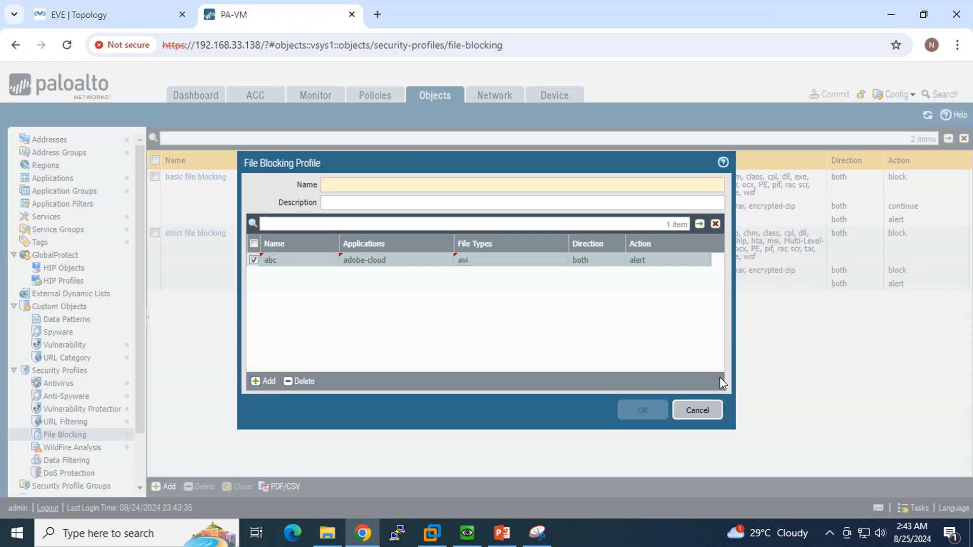
click(706, 413)
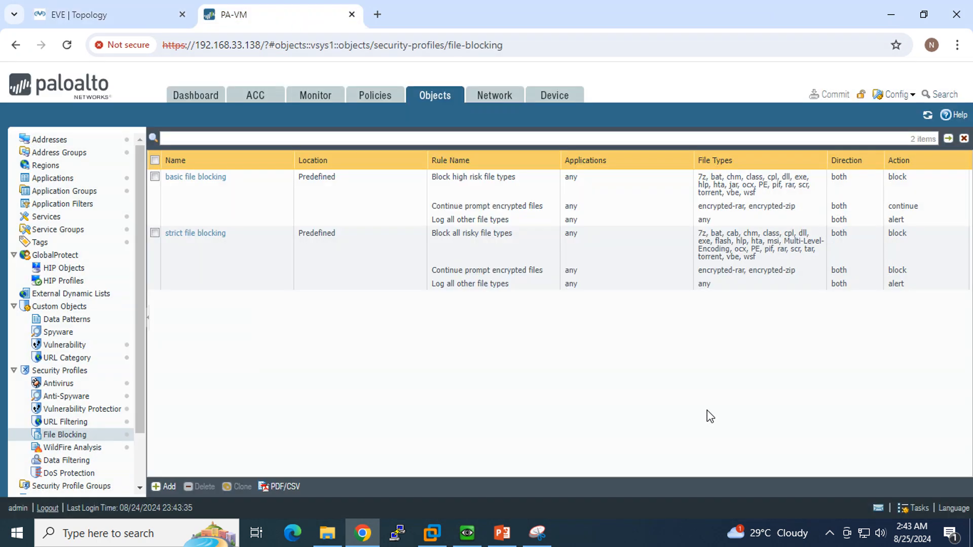
click(169, 488)
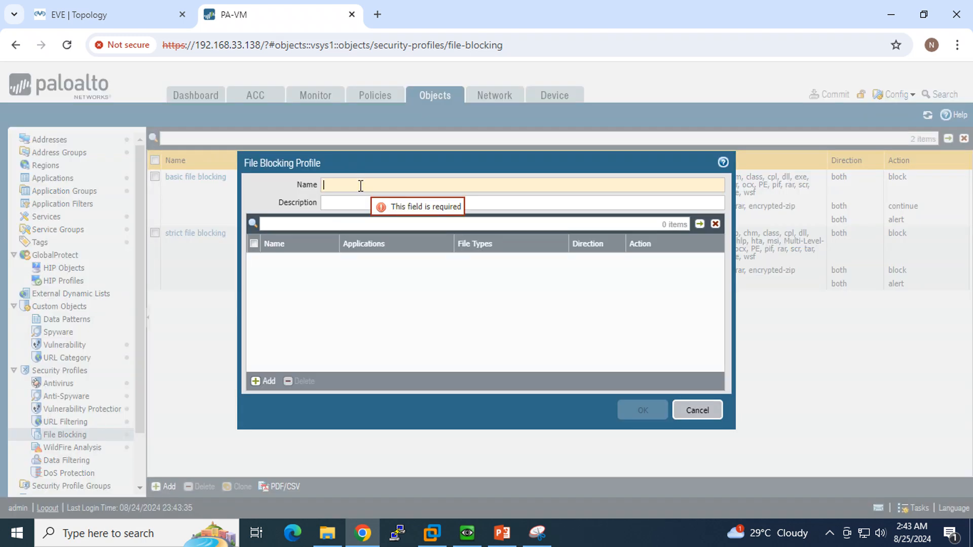
text(My )
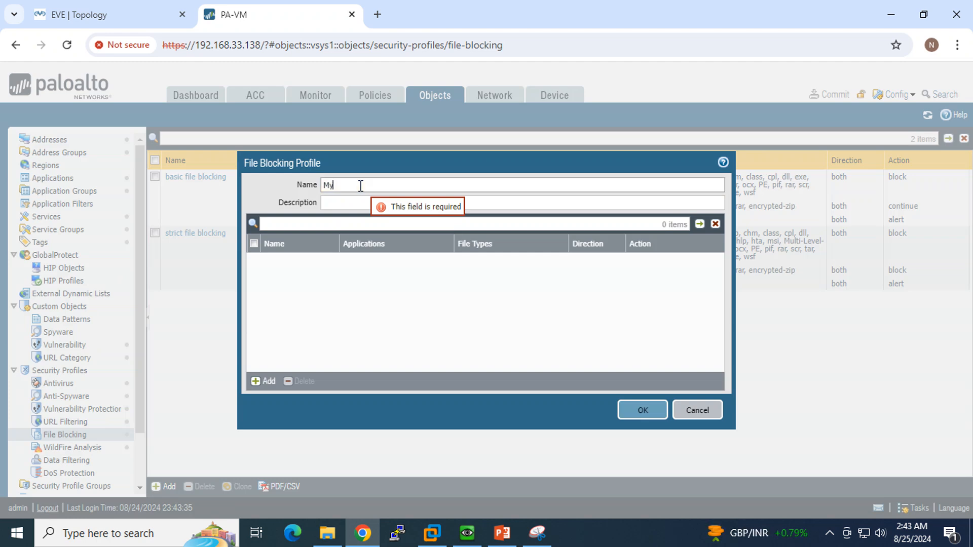
text(File_)
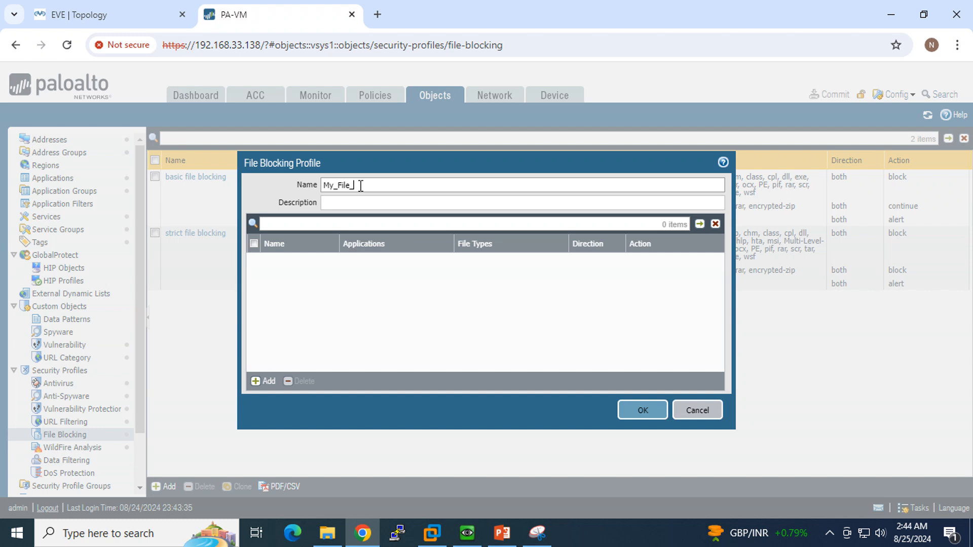
text(Blocking_Profile)
- Copy the profile name My_File_Blocking_Profile into the profile's description
double_click(360, 185)
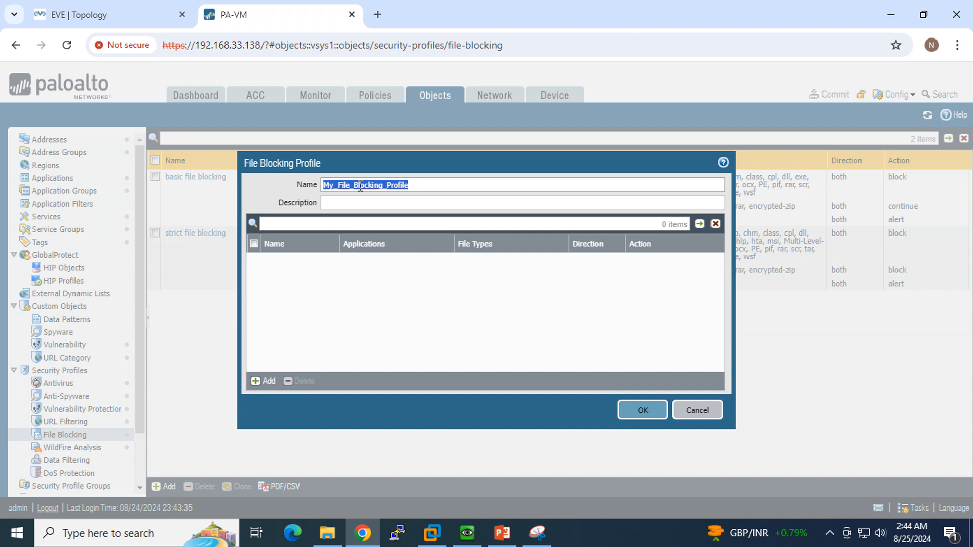
key(ctrl+c)
key(Tab)
key(ctrl+v)
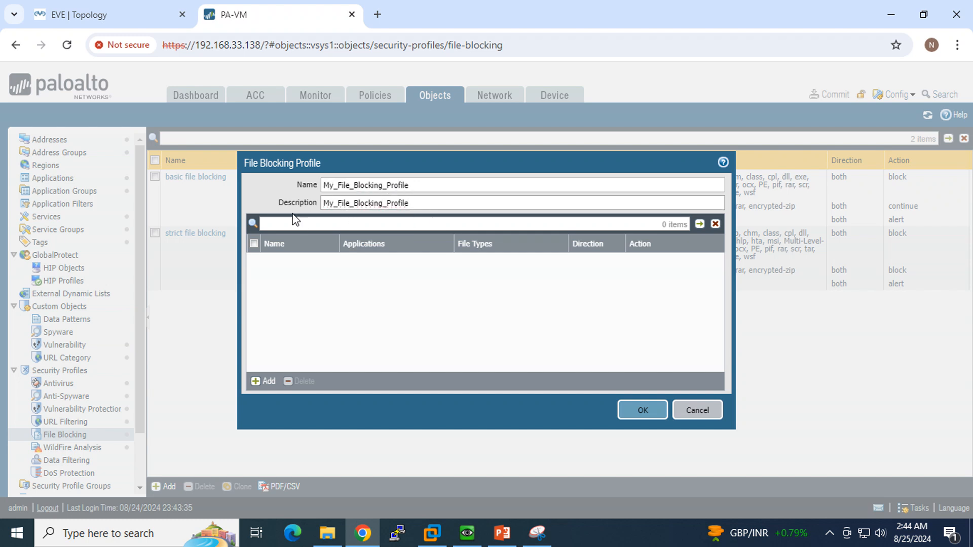
click(262, 201)
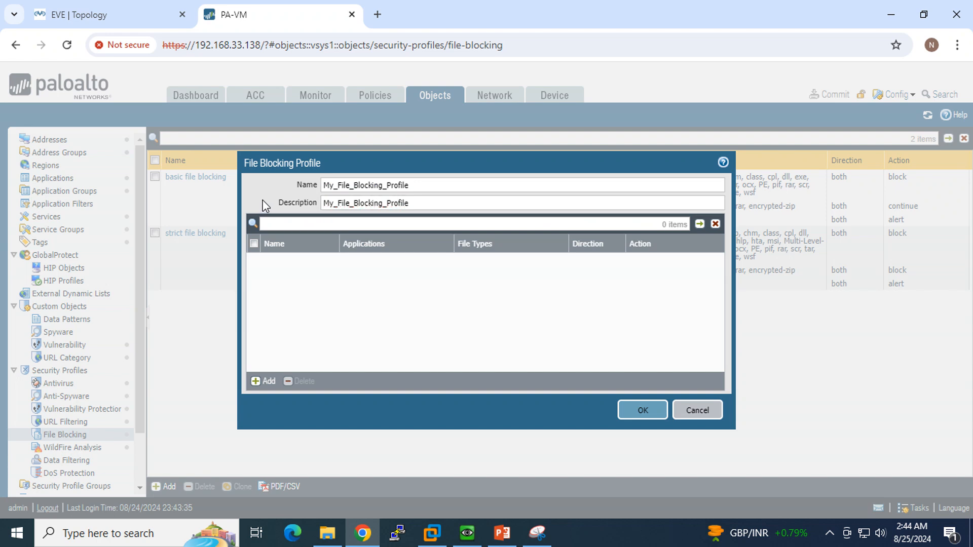
- Add a rule named PDF_Block to the profile and keep its applications set to Any
click(273, 385)
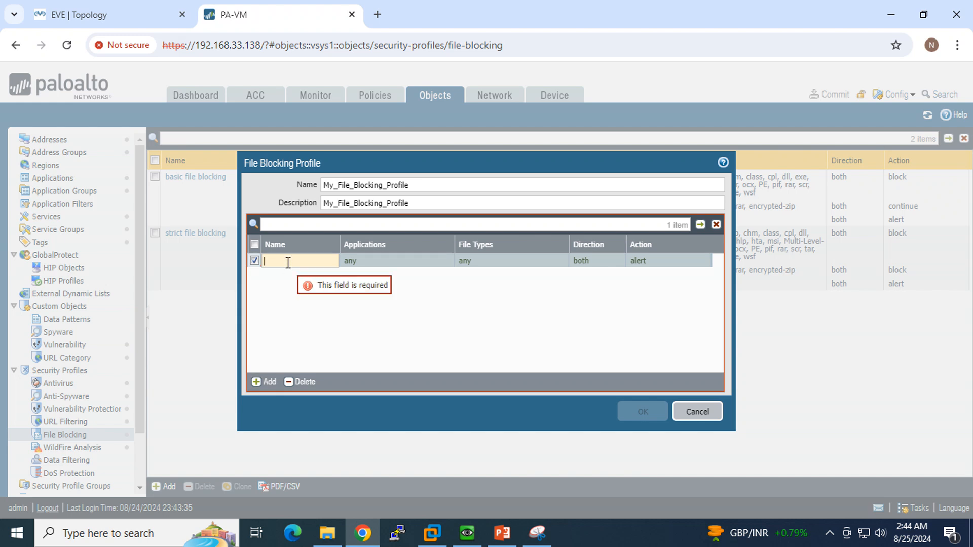
text(PDF)
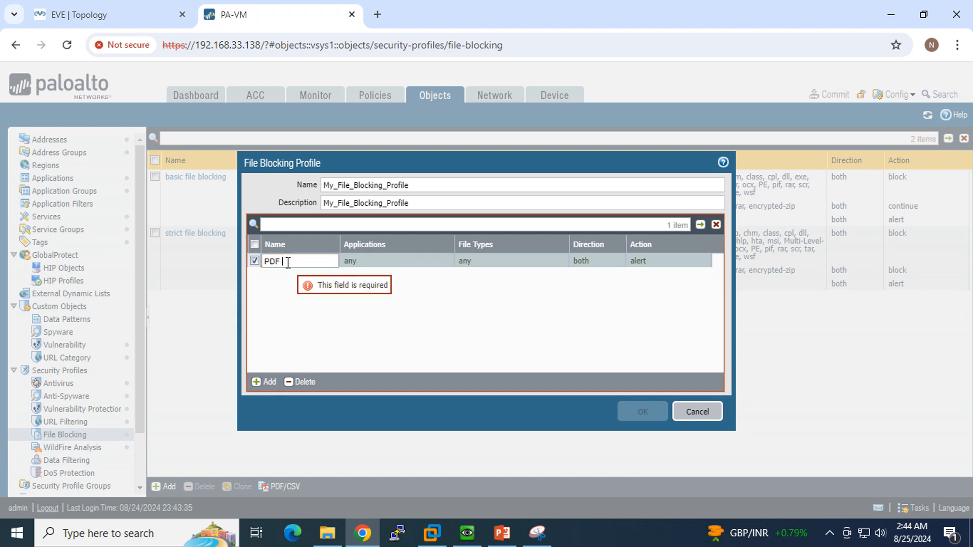
text(_)
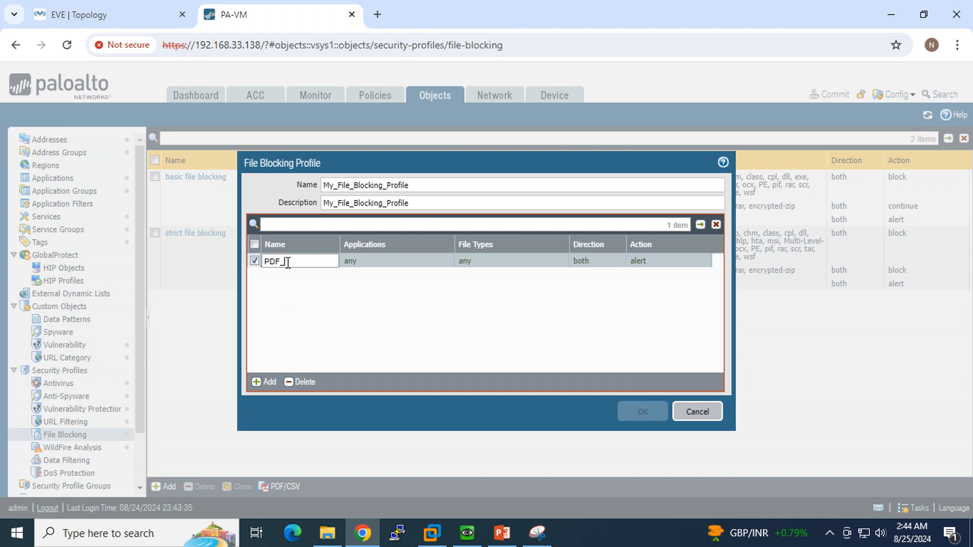
text(Block)
click(358, 259)
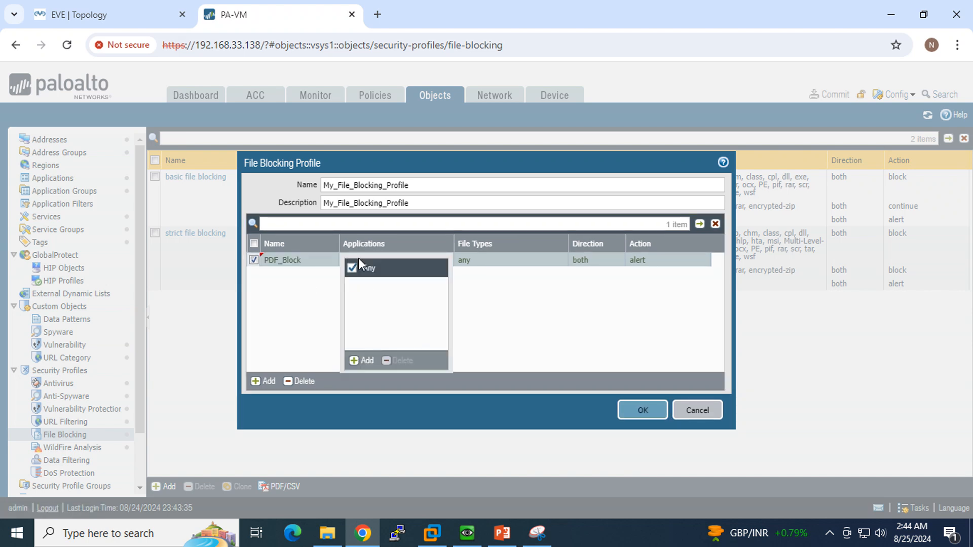
click(361, 361)
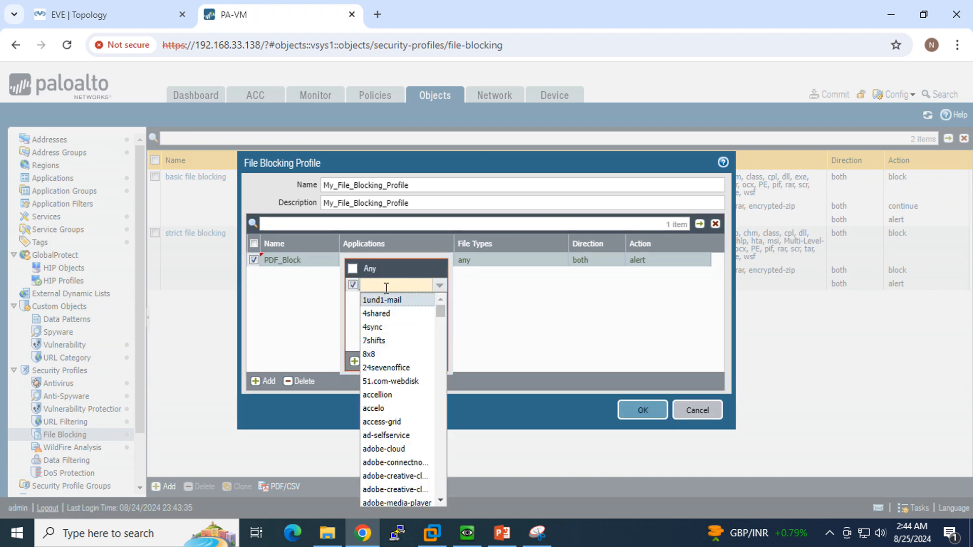
click(352, 269)
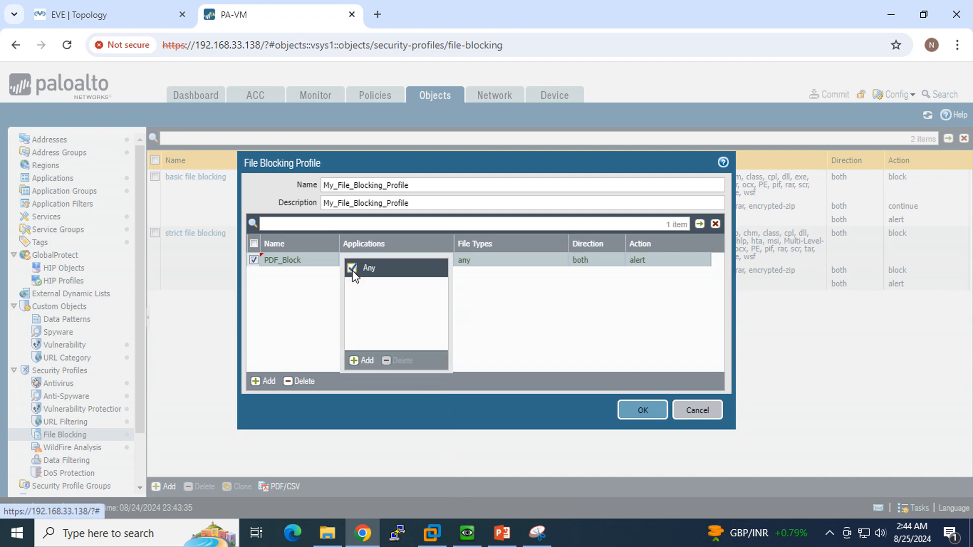
click(486, 328)
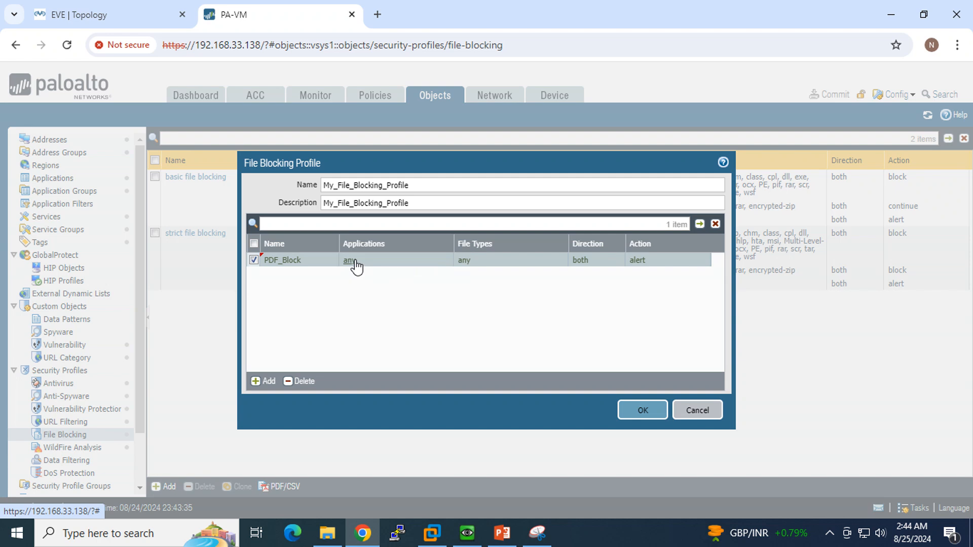
- Add encrypted-pdf to the file types of the PDF_Block rule
click(472, 261)
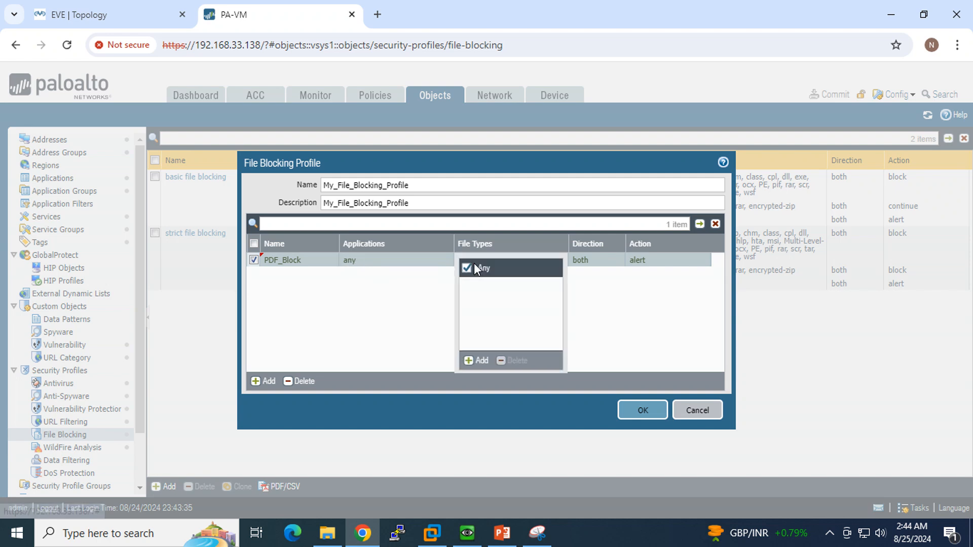
click(477, 361)
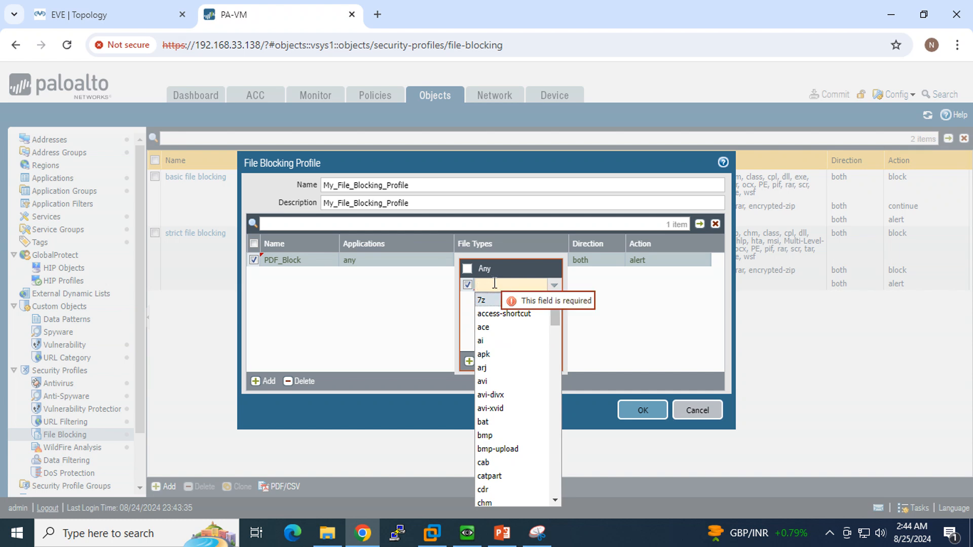
text(padf)
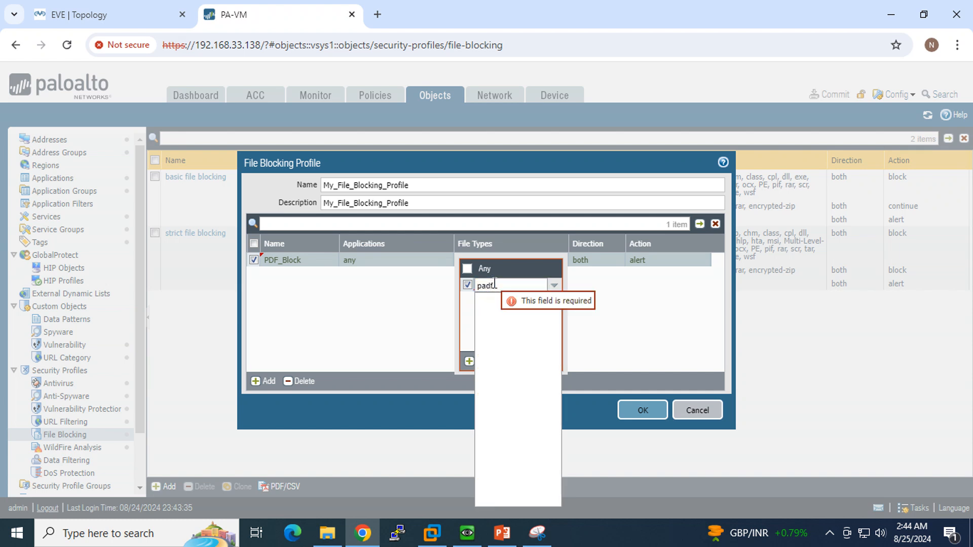
key(BackSpace)
key(BackSpace)
key(BackSpace)
key(BackSpace)
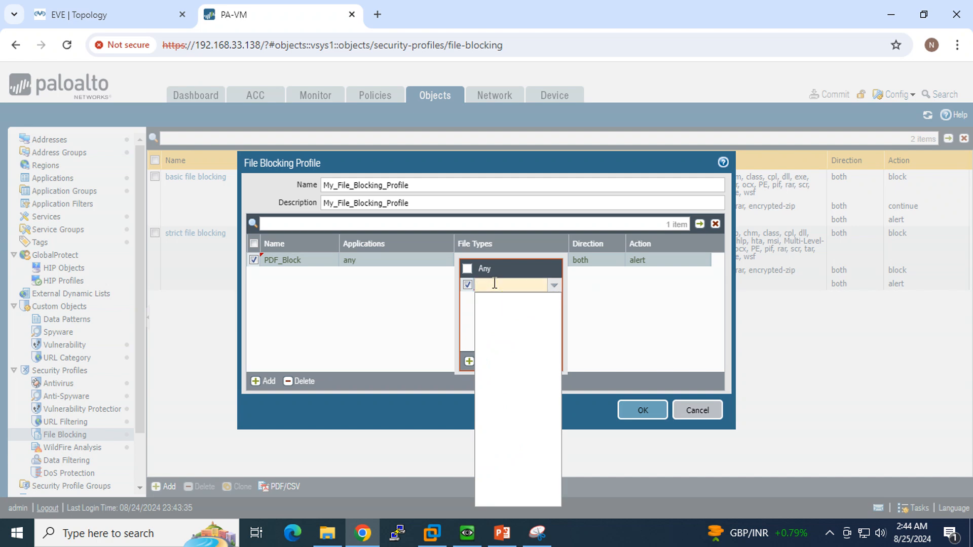
text(pdf)
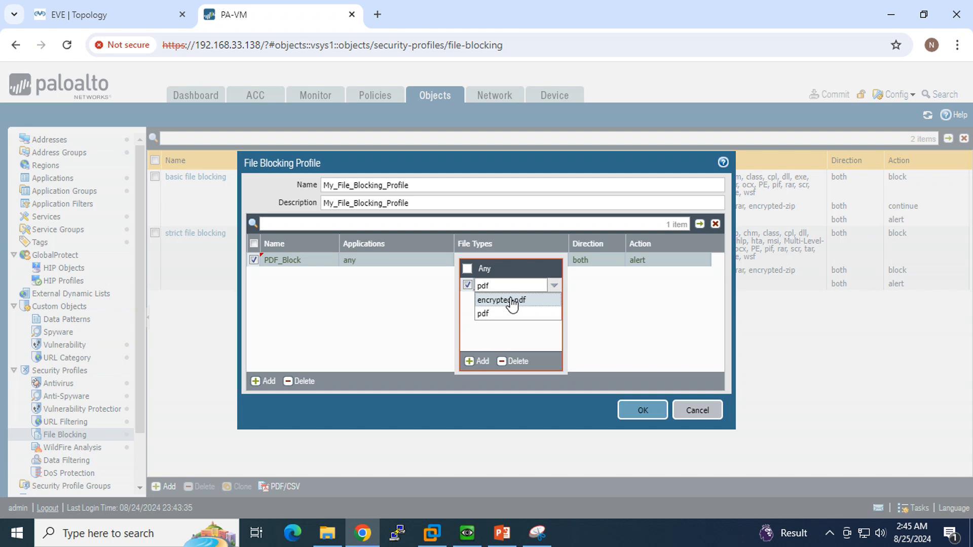
click(511, 300)
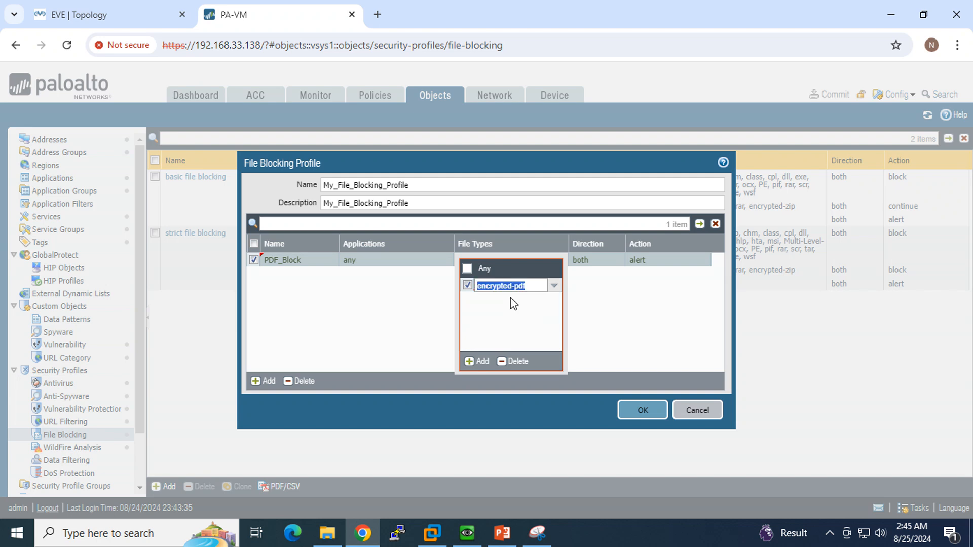
- Add pdf as a second file type of the PDF_Block rule and keep its direction set to both
click(478, 362)
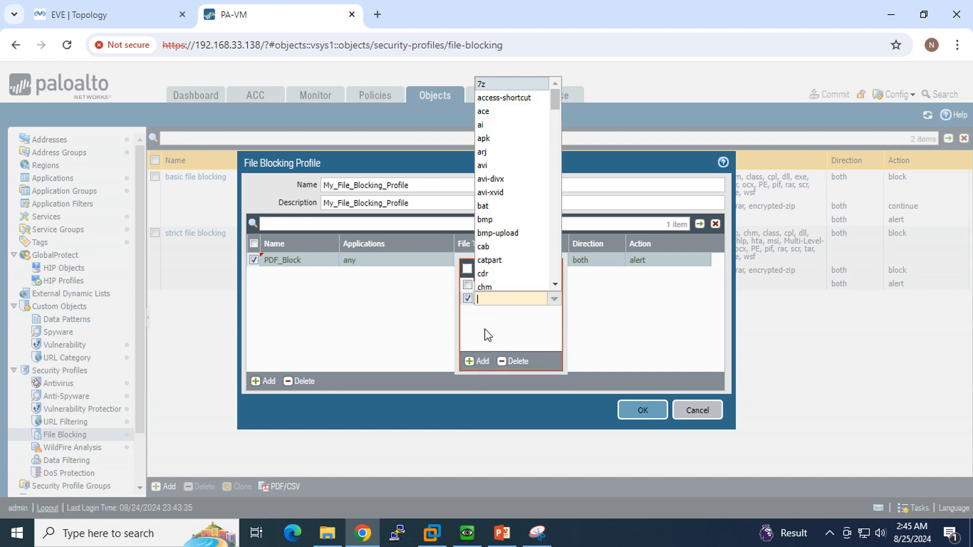
text(pdf)
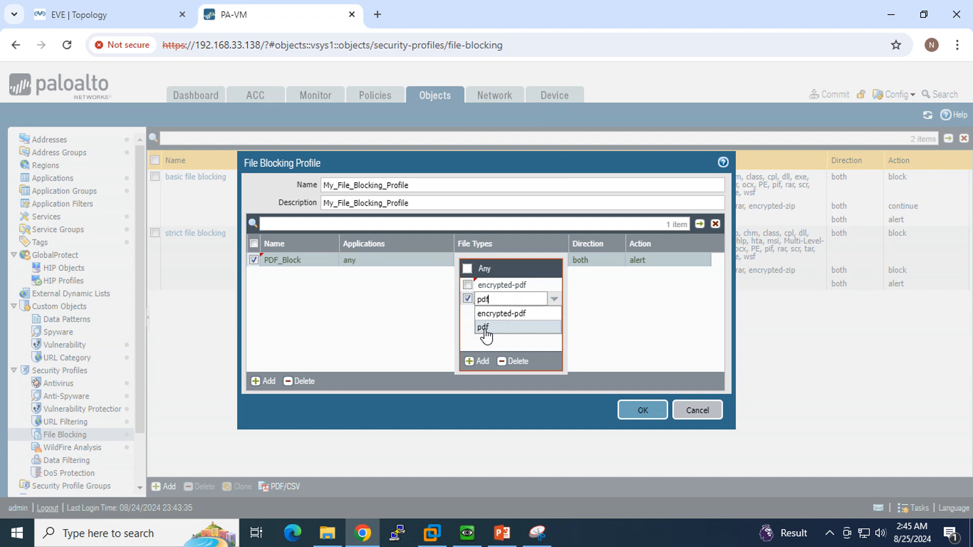
click(485, 329)
click(610, 335)
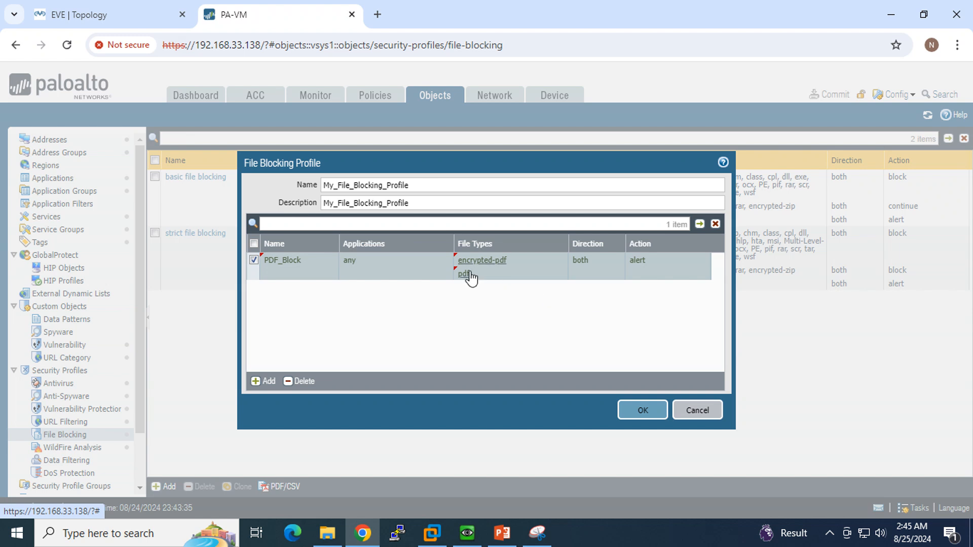
click(585, 266)
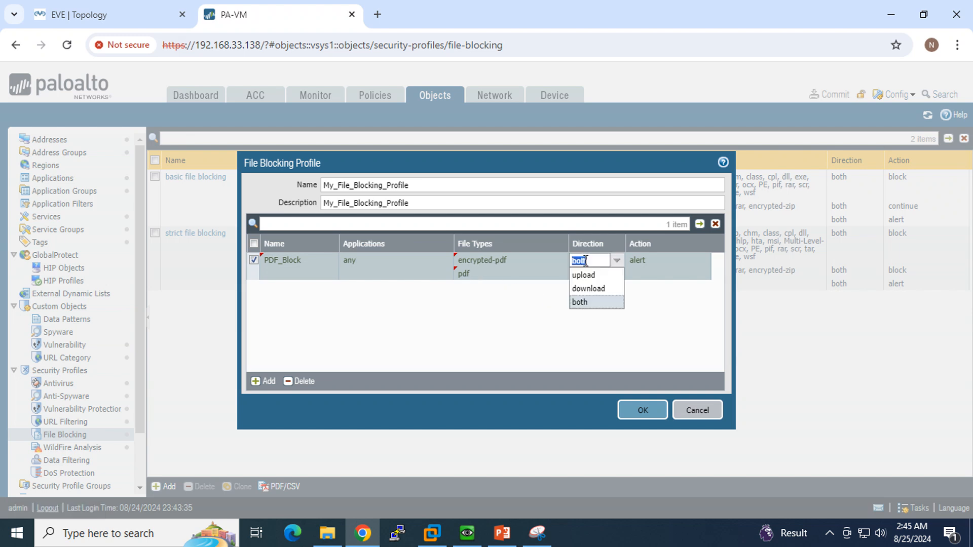
click(583, 302)
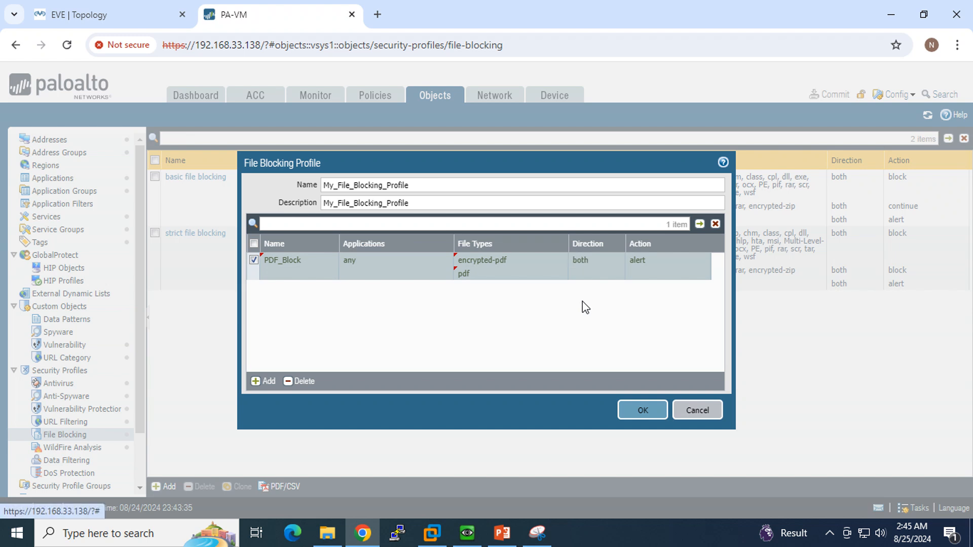
- Set the PDF_Block rule's action to continue and save the file blocking profile
click(637, 260)
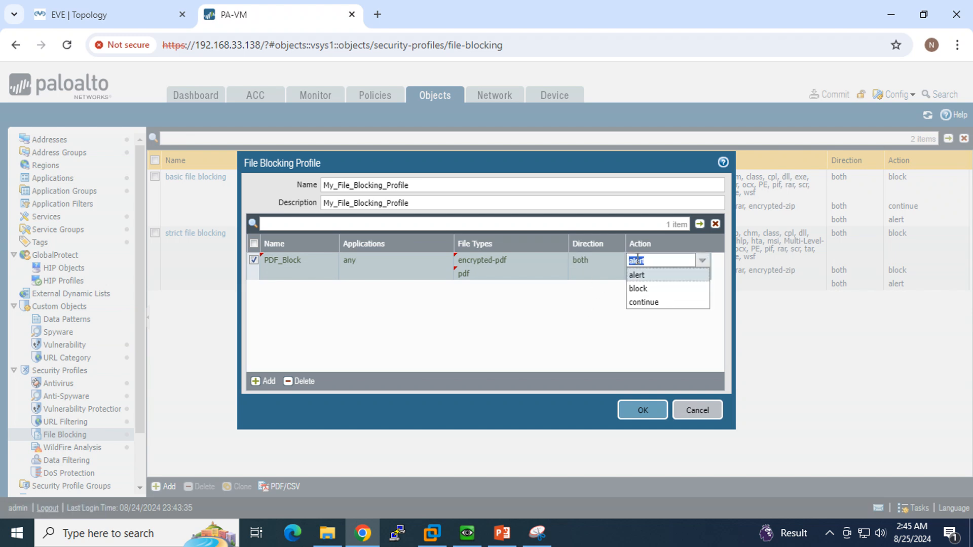
click(651, 304)
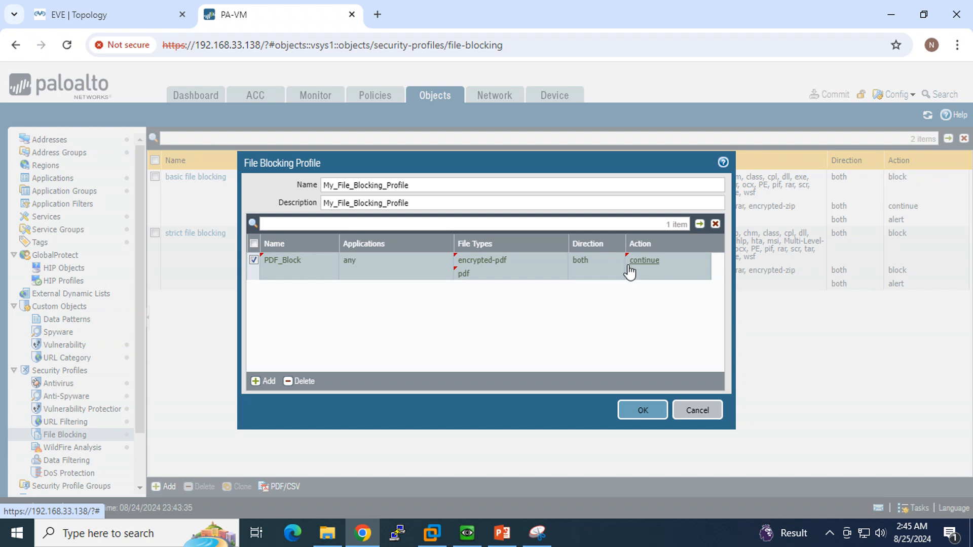
click(653, 410)
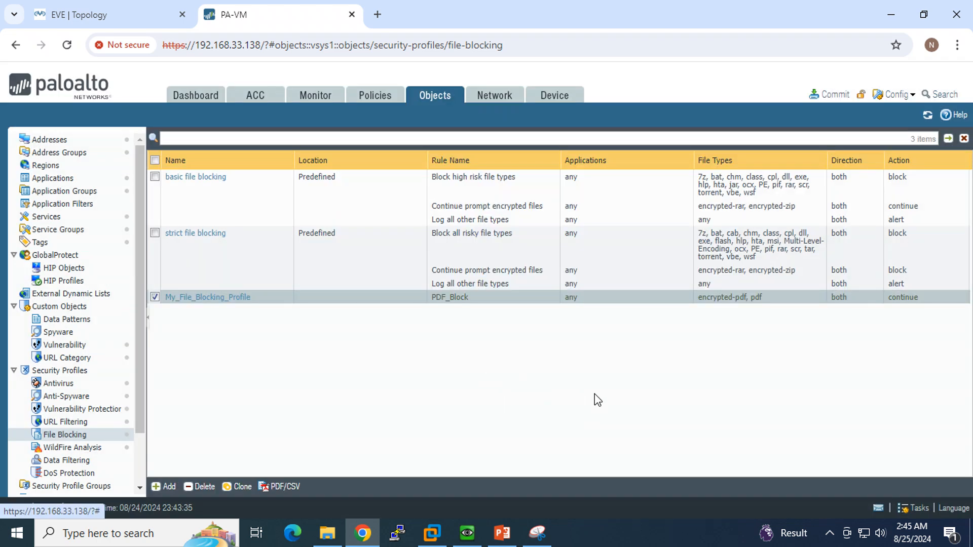
- Check the security profiles attached to the Inside_to_Internet_Allow security policy rule and open that rule
click(378, 101)
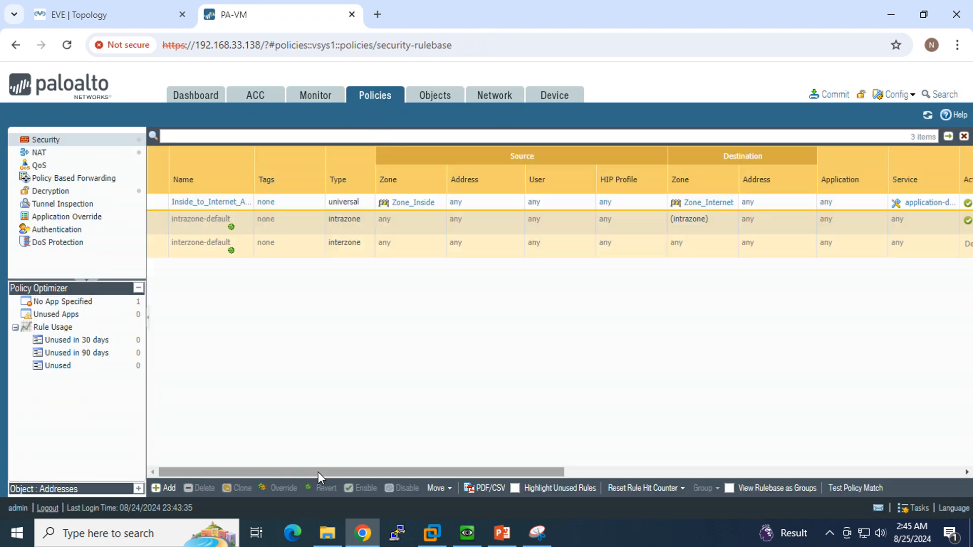
drag(318, 472, 490, 476)
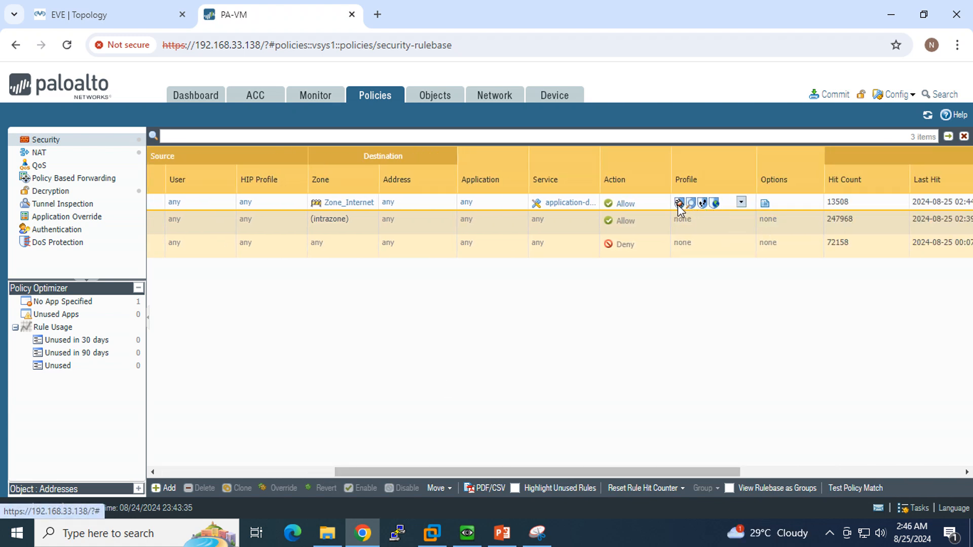
mouse_move(680, 209)
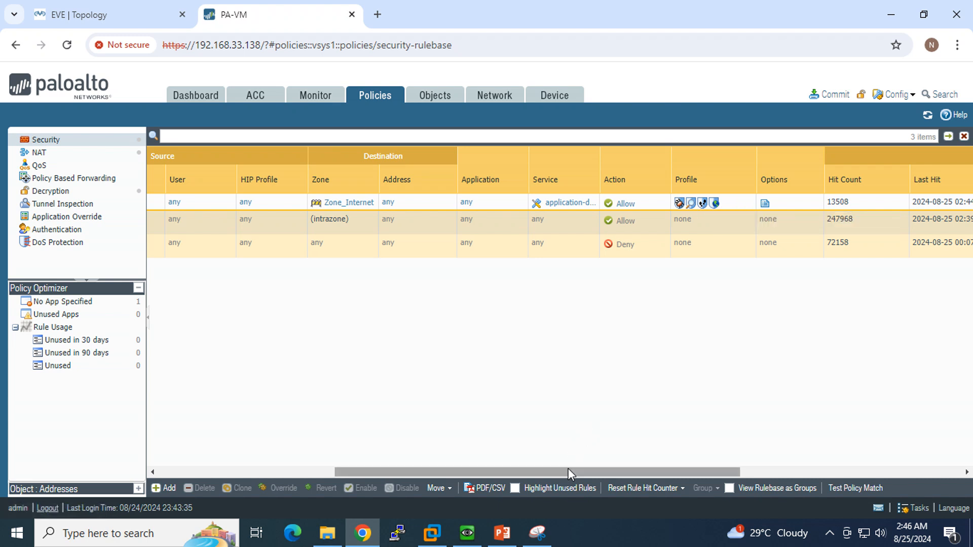
drag(571, 468, 381, 471)
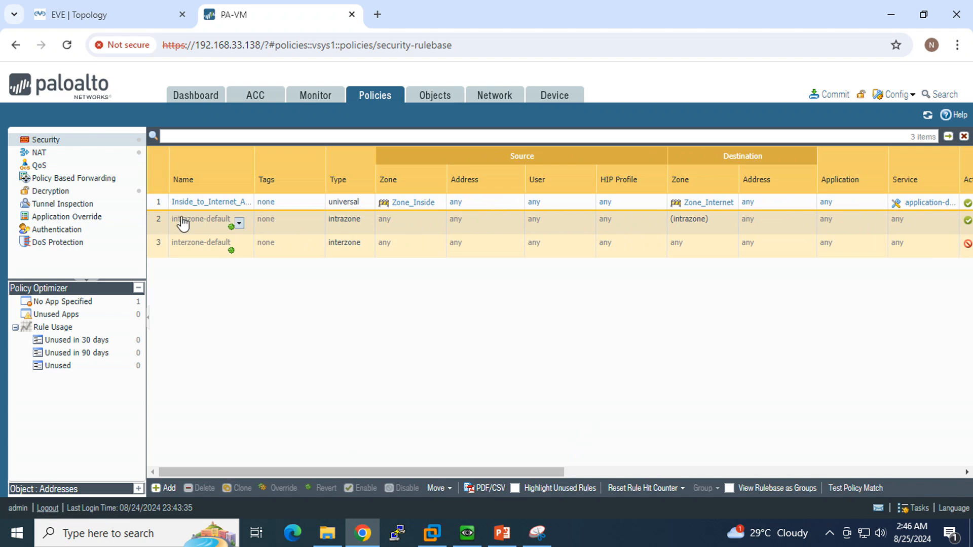
click(191, 202)
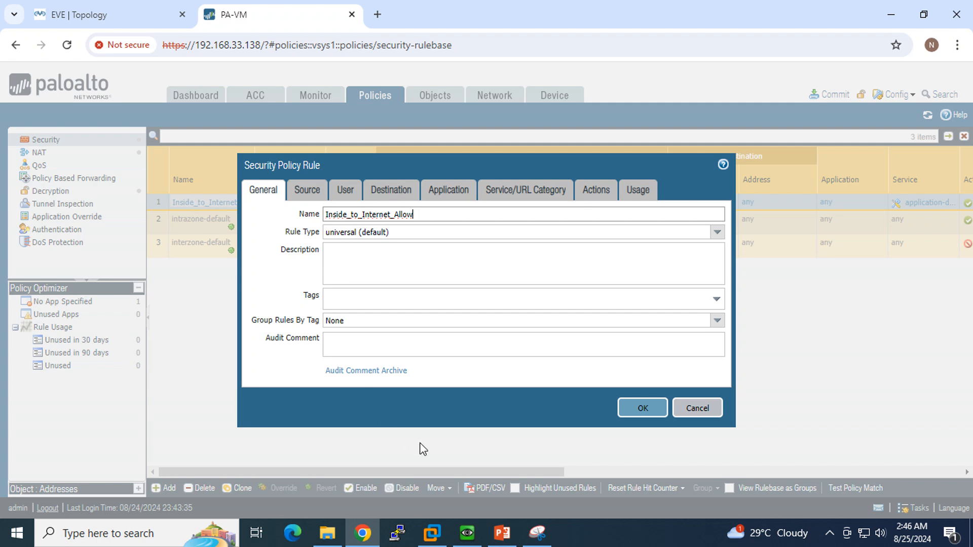
click(547, 536)
click(23, 48)
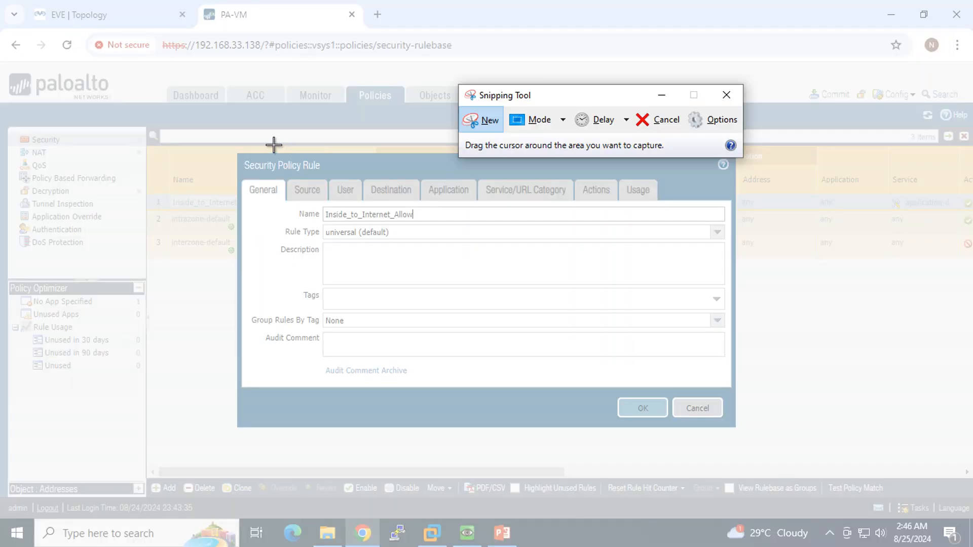
key(Escape)
click(660, 91)
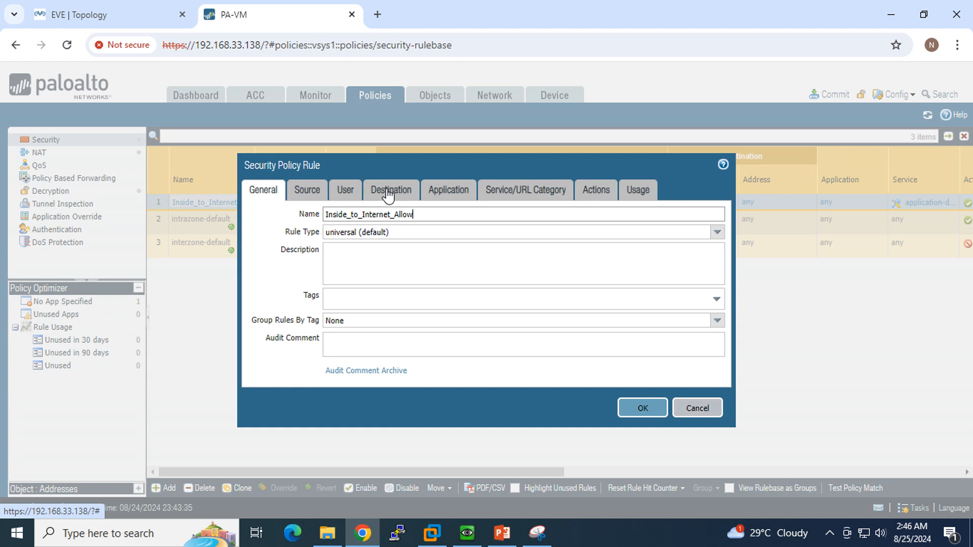
- Capture a snip of the rule's action and profile settings and circle the File Blocking setting in it
click(599, 195)
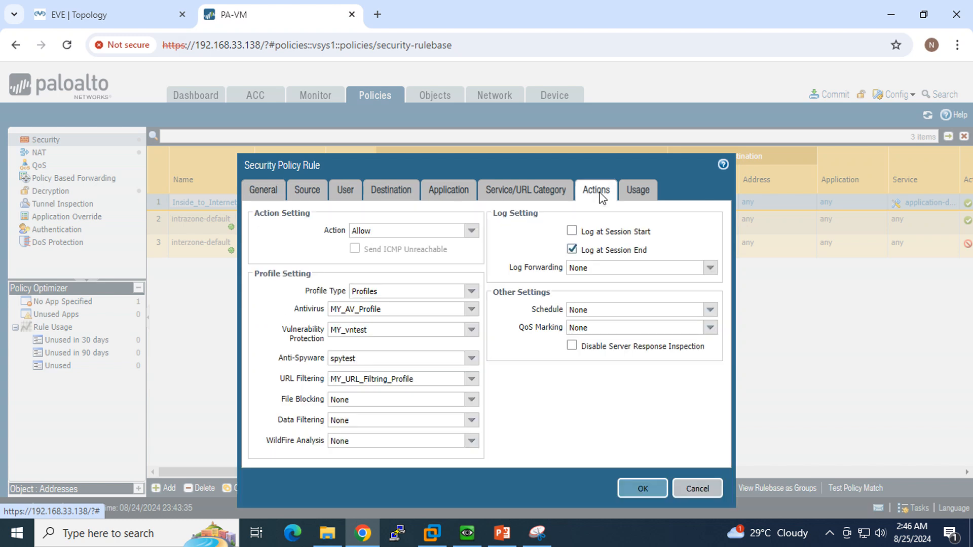
click(538, 532)
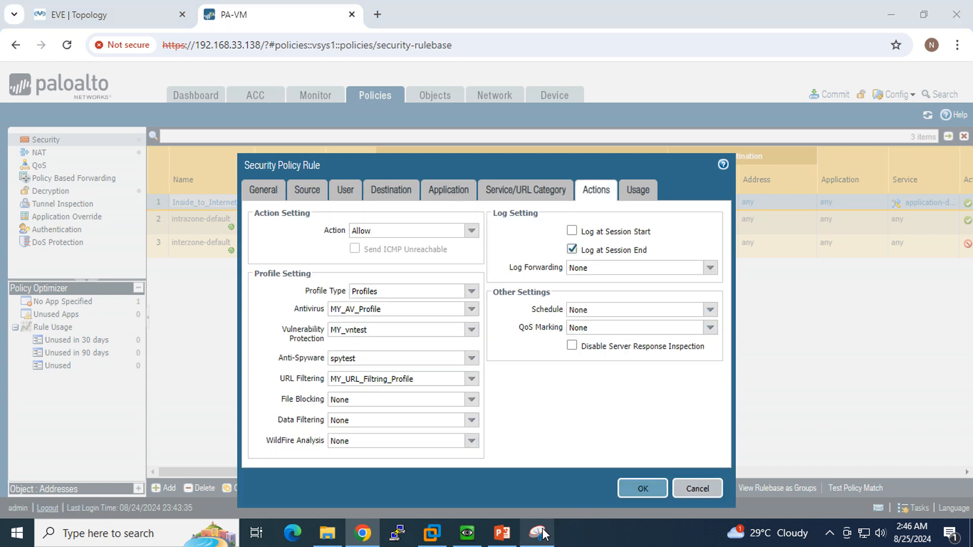
click(479, 118)
drag(202, 122, 756, 522)
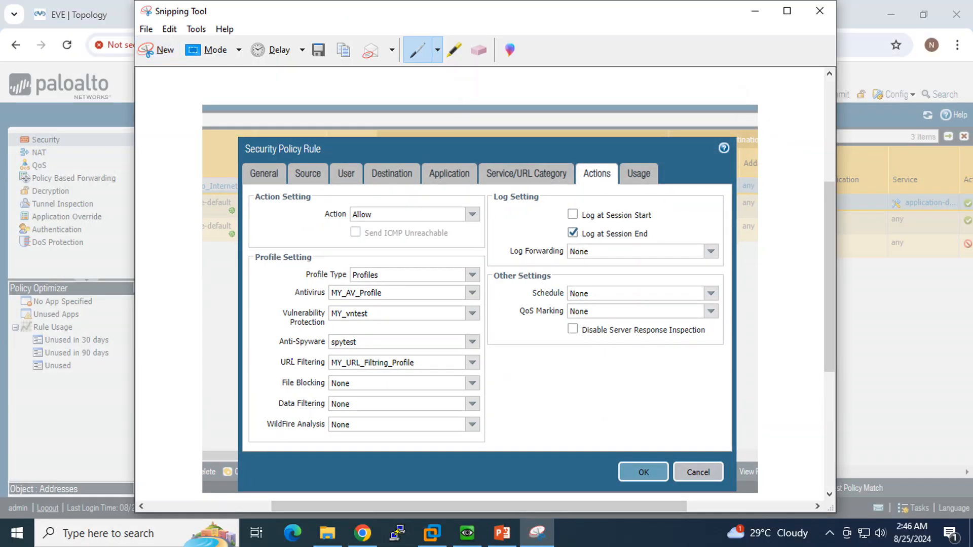
mouse_move(303, 373)
mouse_down()
mouse_move(280, 375)
mouse_move(281, 391)
mouse_move(350, 394)
mouse_move(358, 384)
mouse_move(301, 372)
mouse_up()
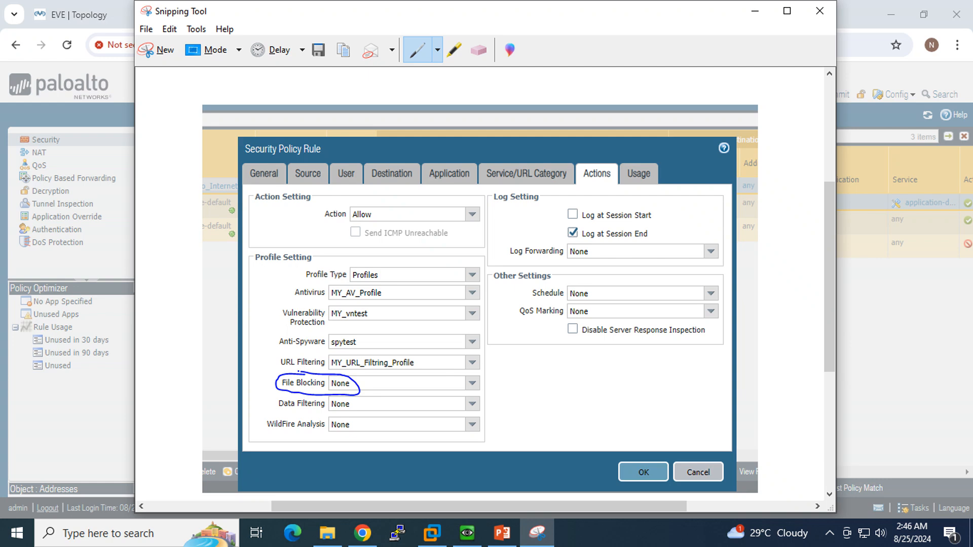
click(751, 13)
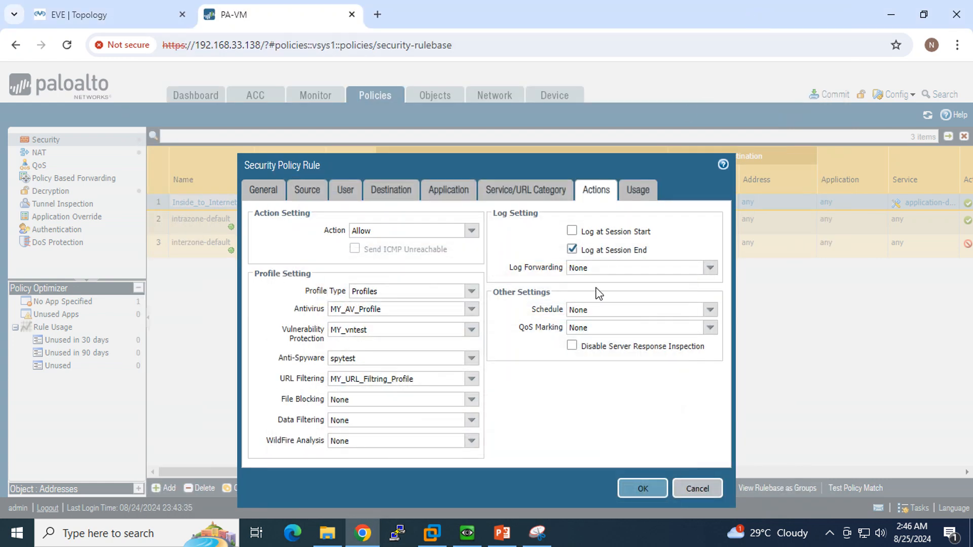
- Assign My_File_Blocking_Profile as the rule's file blocking profile, save the rule and commit all changes
click(470, 401)
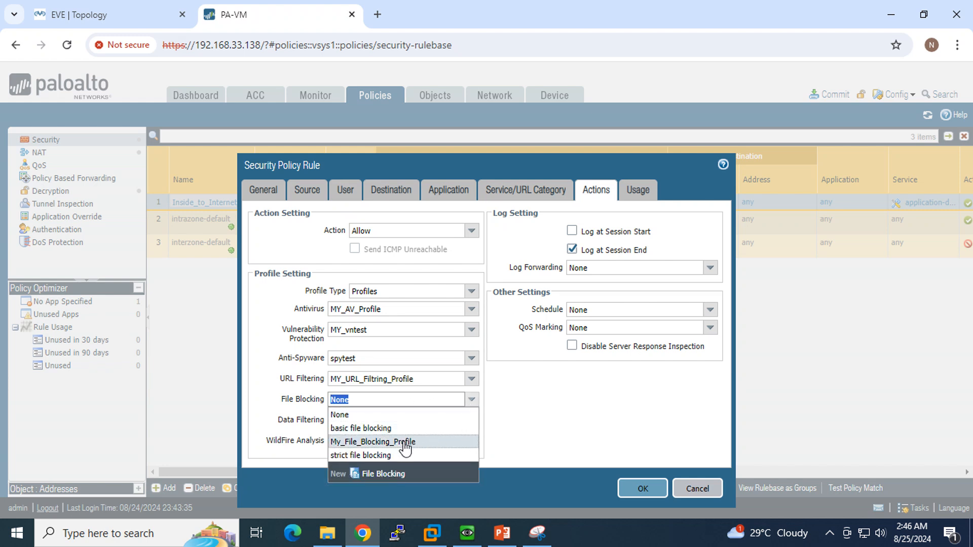
click(405, 443)
click(531, 416)
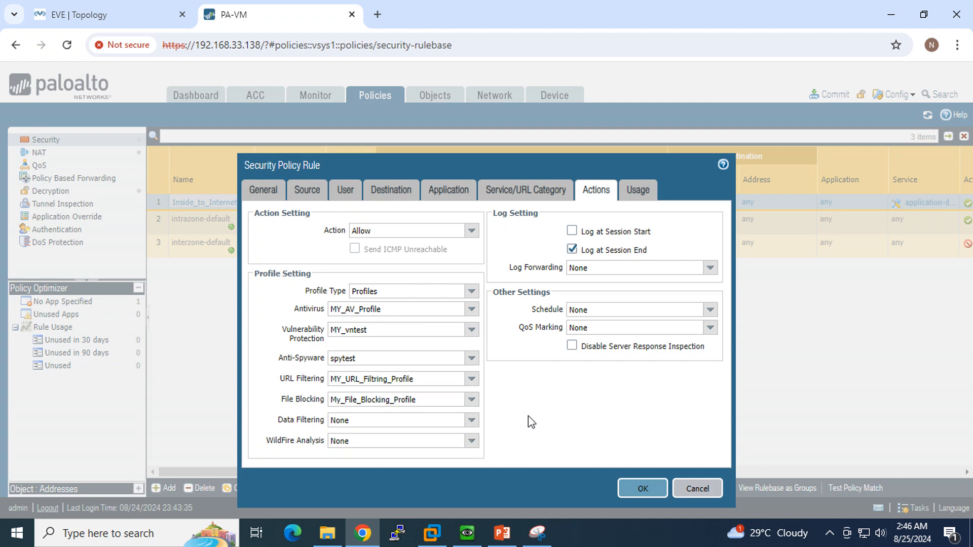
click(641, 489)
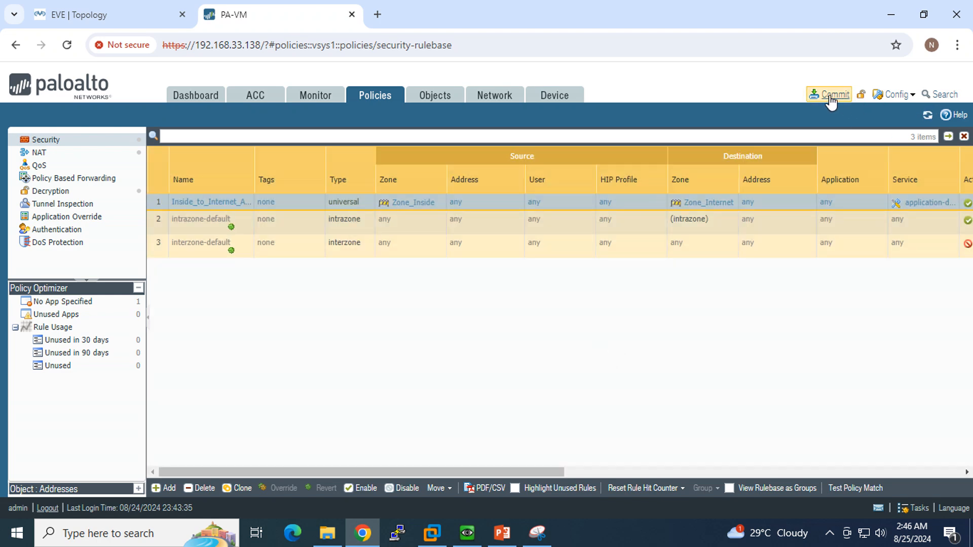
click(830, 97)
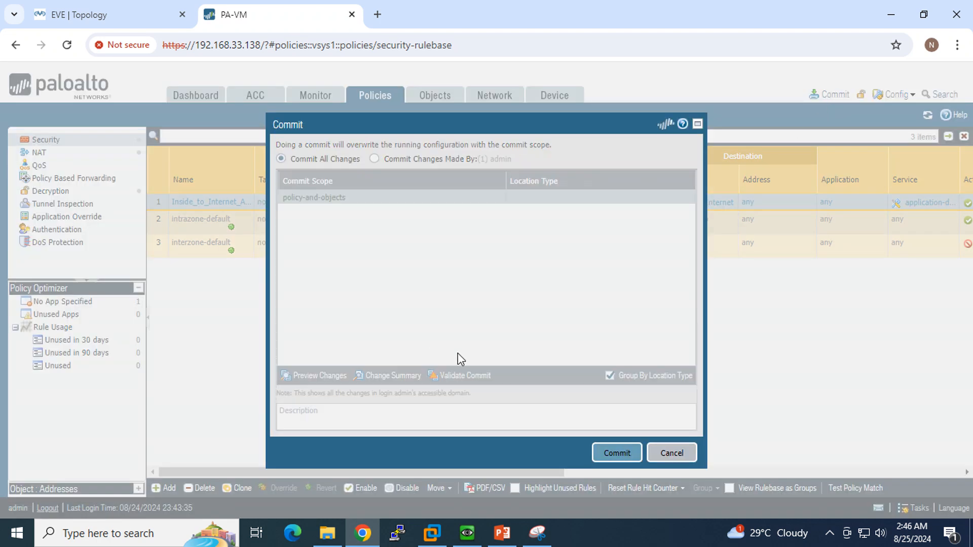
- On Host1, copy the address of the open CCNA PDF and enter it in a new incognito window
click(467, 533)
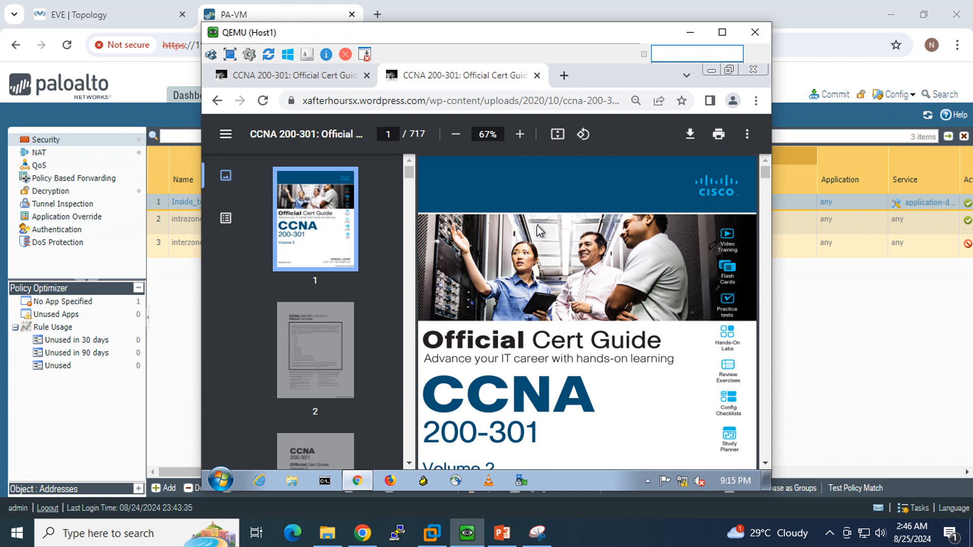
click(486, 102)
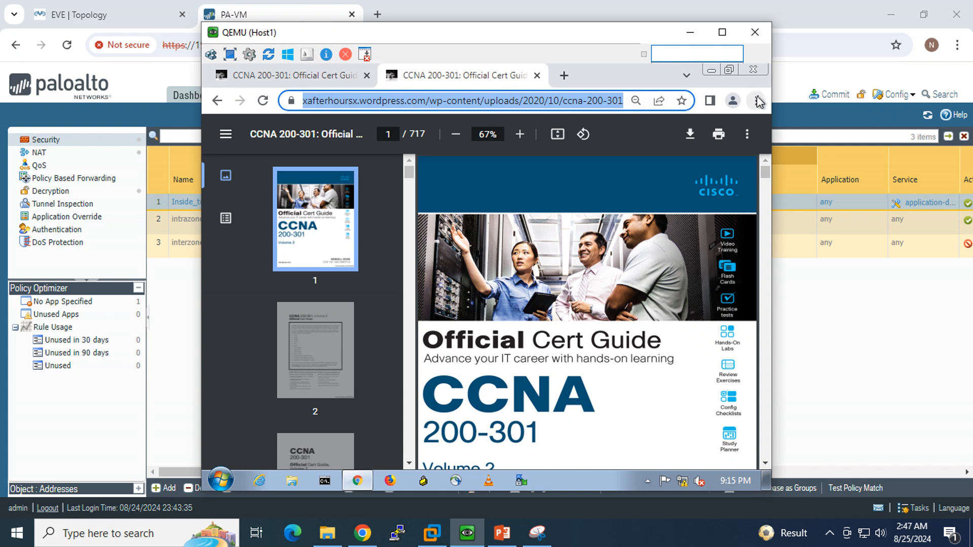
click(758, 101)
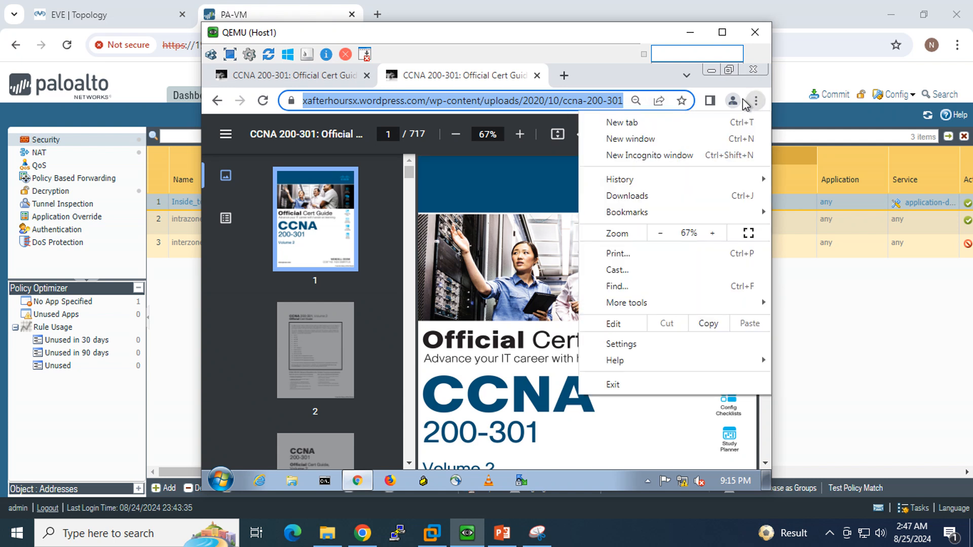
click(629, 157)
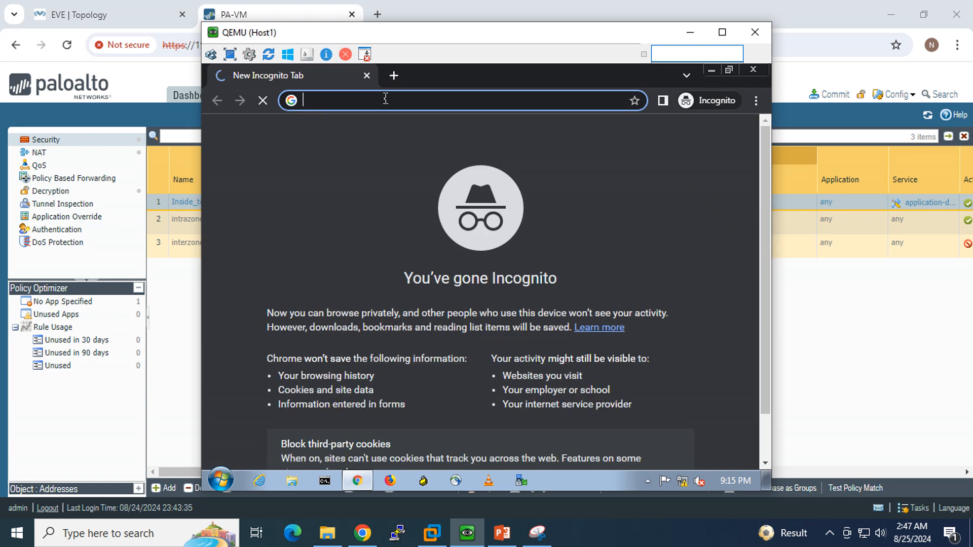
text(https://xafterhoursx.wordpress.com/wp-content/uploads/2020/10/ccna-200-301-vol.-2.pdf)
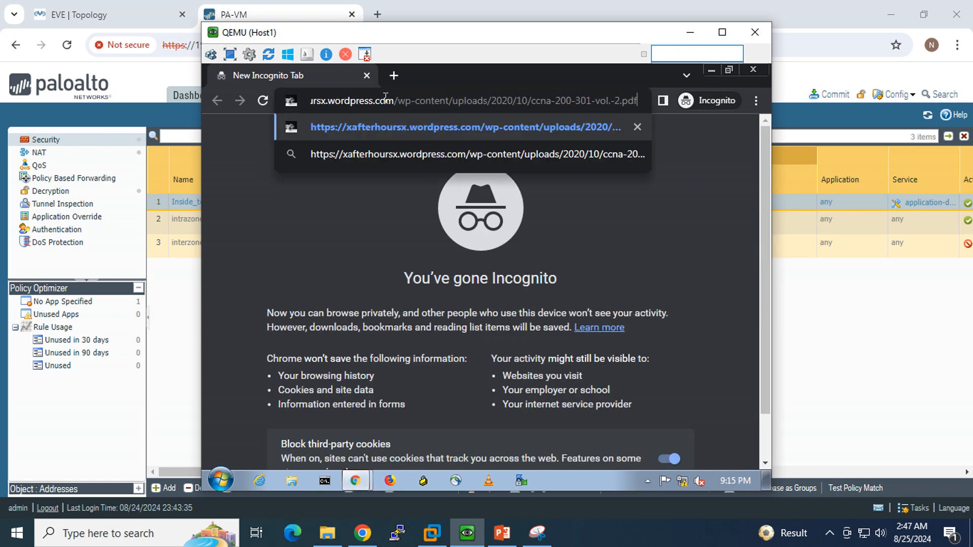
- Return to PA-VM, check the commit's status details until it finishes and close them
click(690, 33)
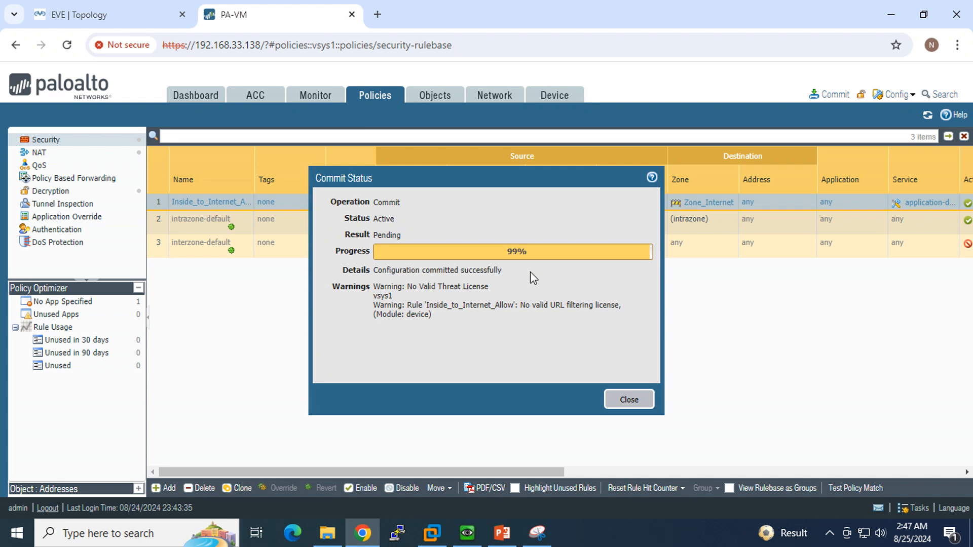
drag(507, 272, 375, 274)
click(516, 256)
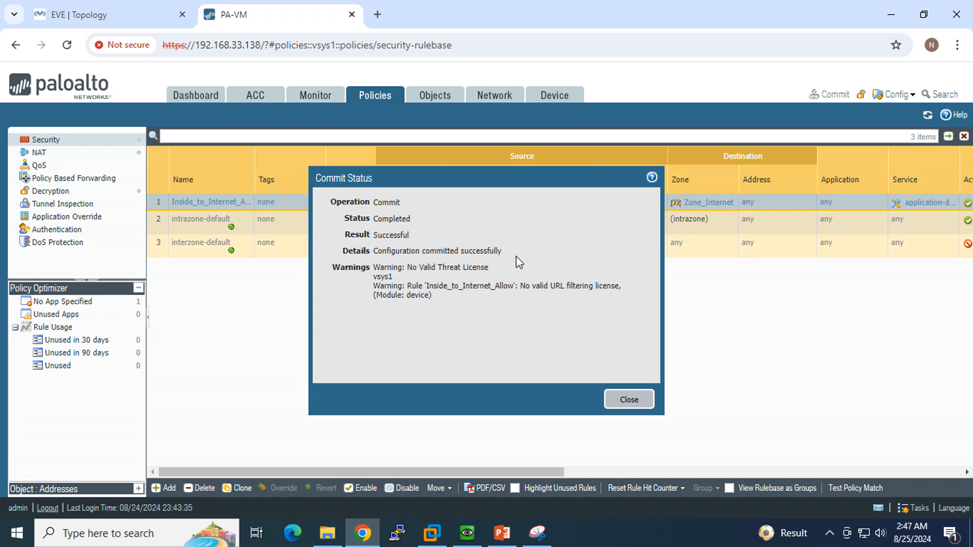
click(629, 400)
- Load the entered ccna-200-301-vol.-2.pdf address in Host1's incognito window to test the file blocking
click(466, 533)
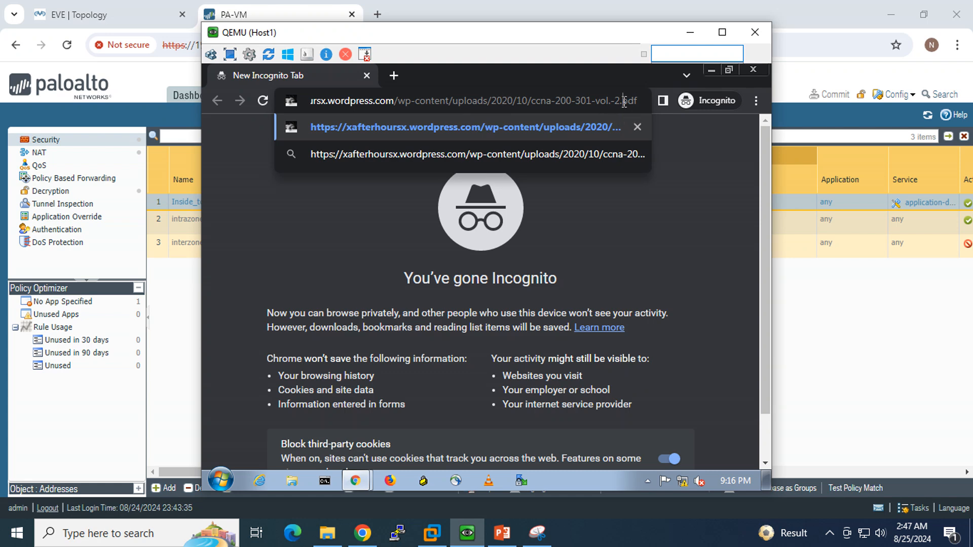
drag(622, 101, 638, 103)
key(Return)
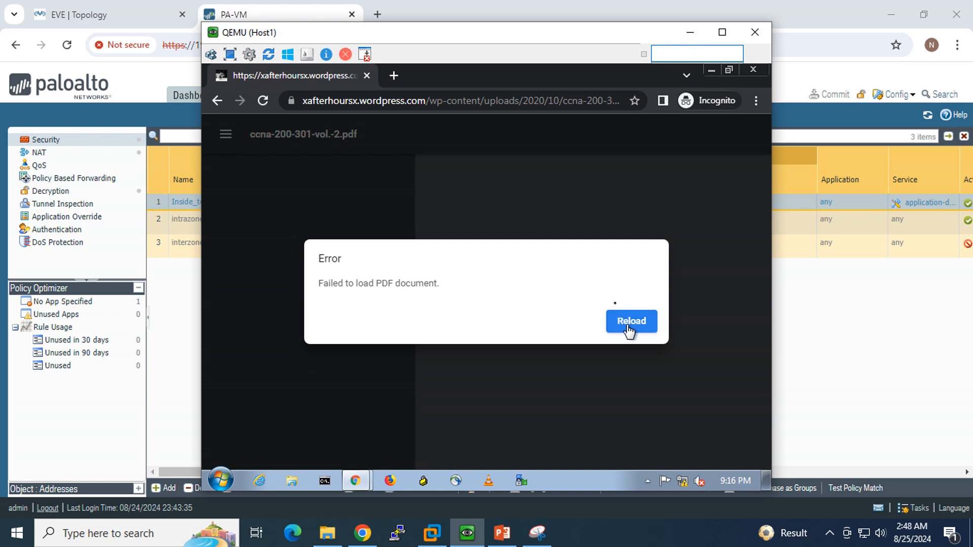
- Retry the same PDF address in another new incognito window on Host1
click(490, 99)
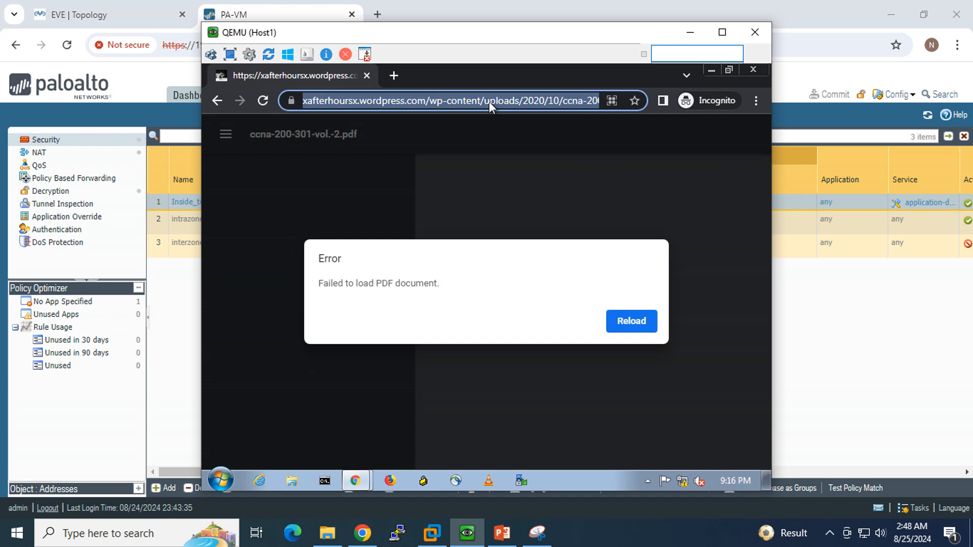
click(755, 100)
click(650, 155)
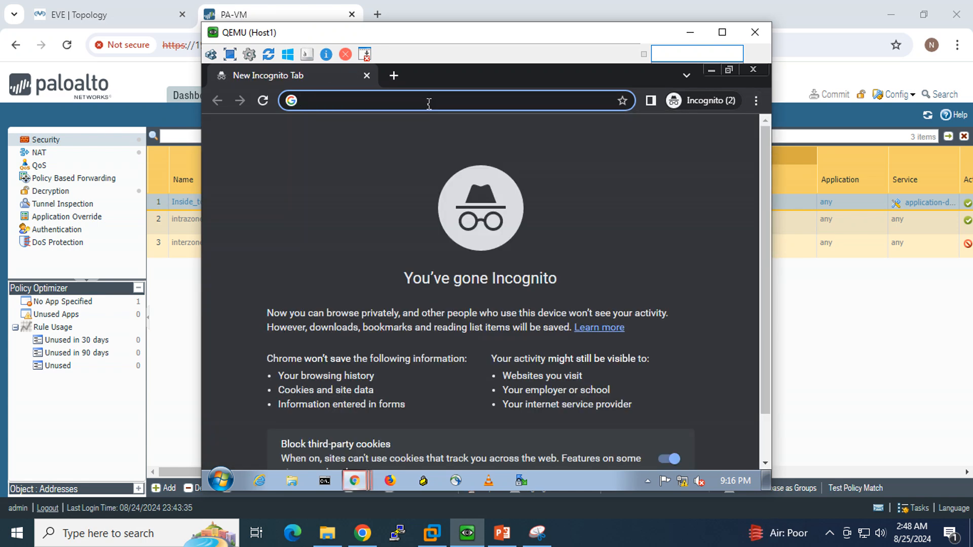
key(ctrl+v)
key(Return)
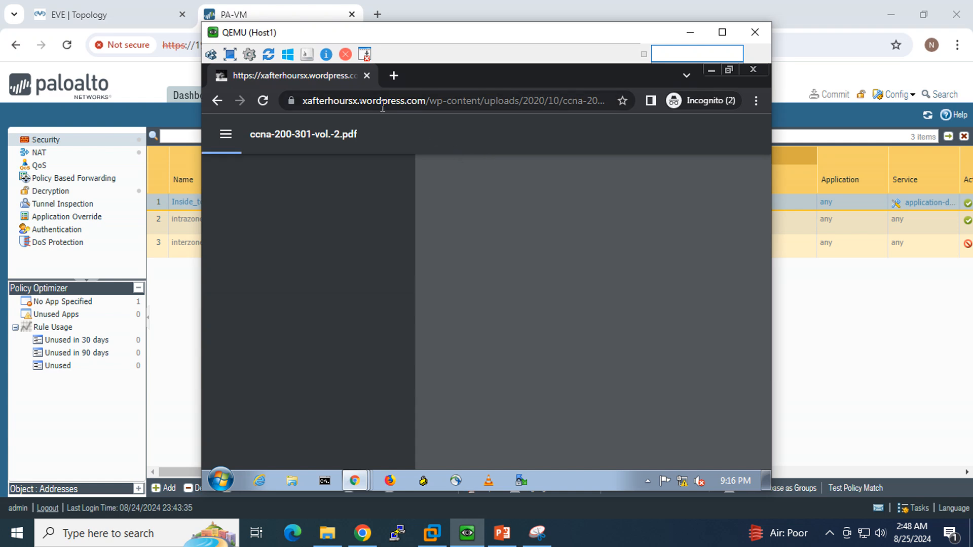
- Search Google for "download pdf for palo alto" in a new incognito tab on Host1
click(395, 75)
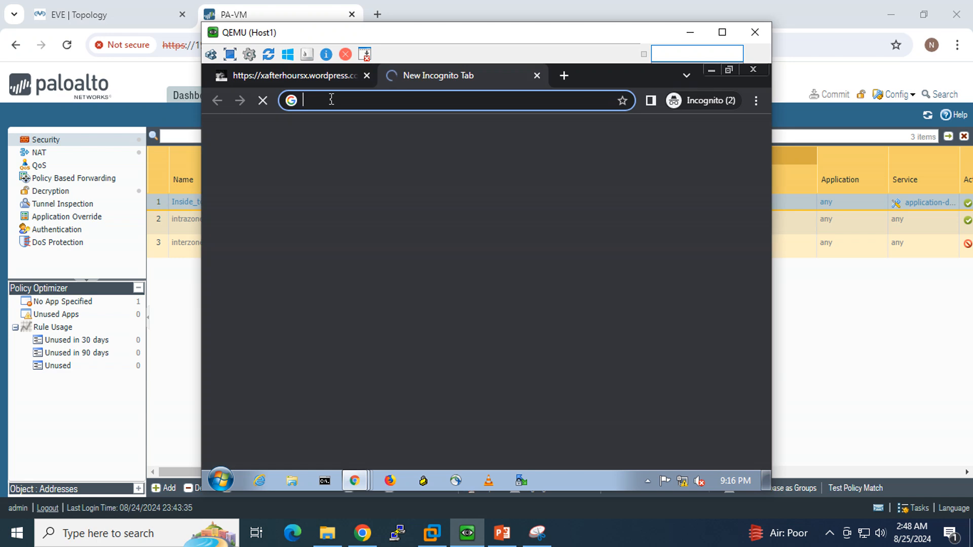
text(down)
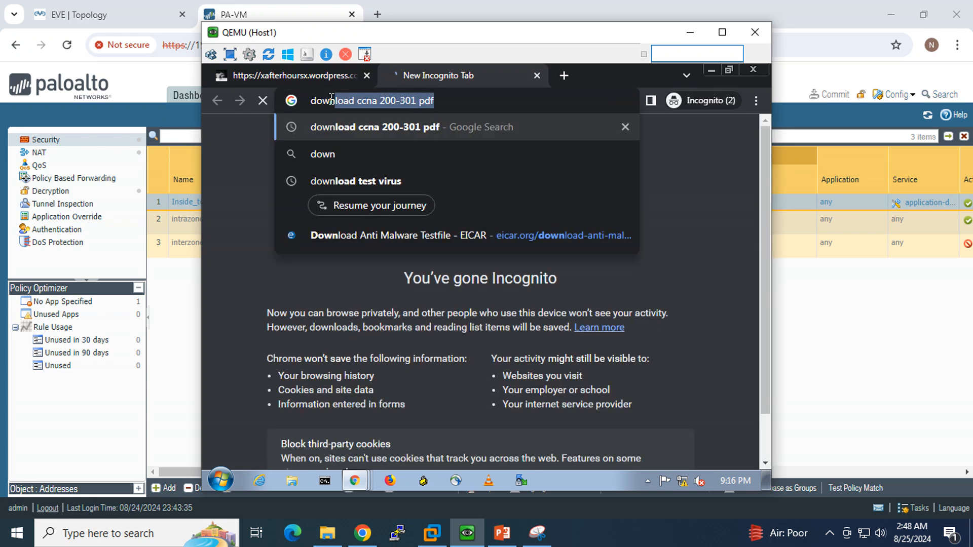
text(load pdf)
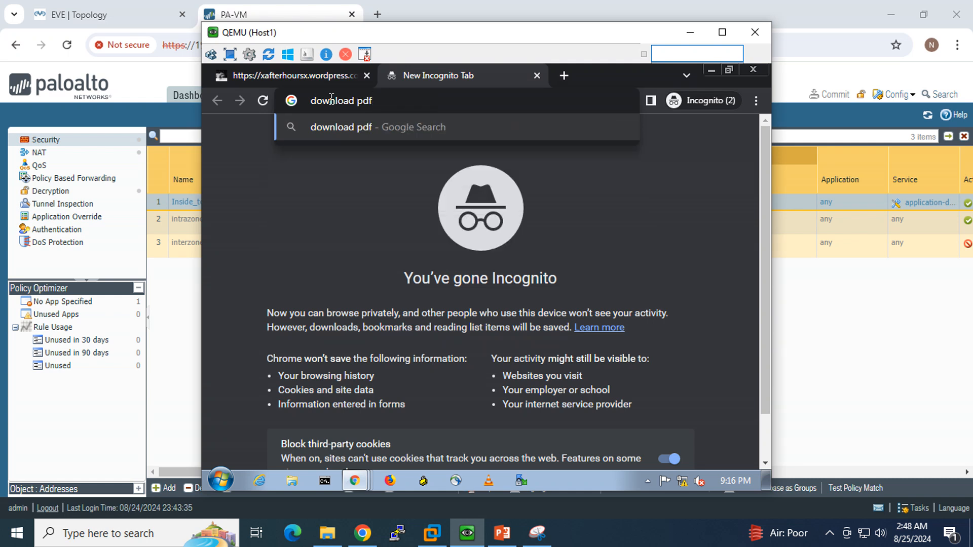
text( for palo al)
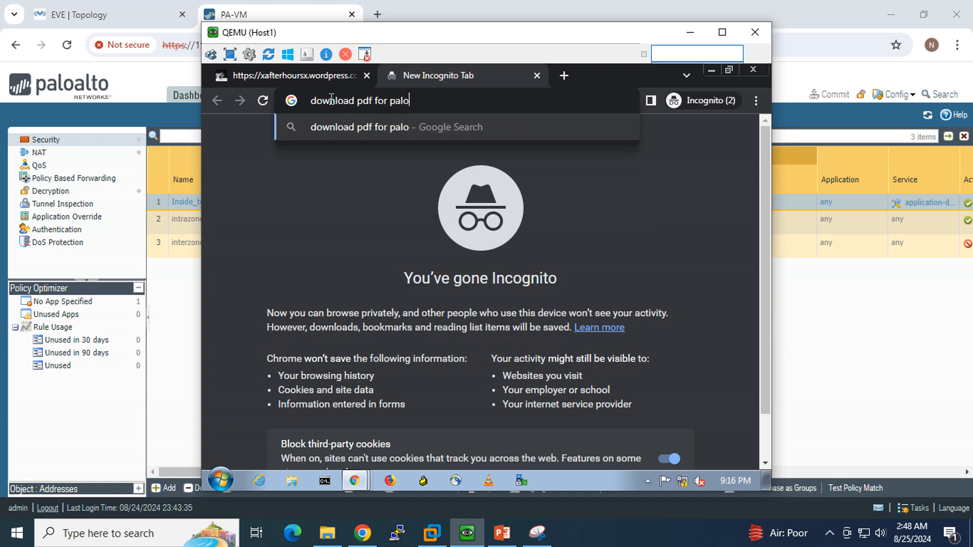
text(to)
key(Return)
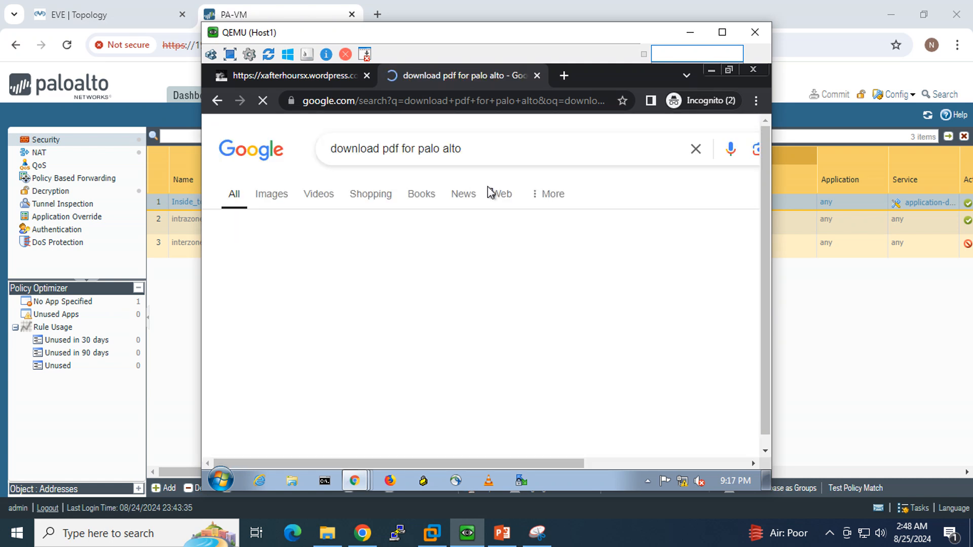
- Open the 4.1-cnse-study-guide.pdf search result to test the file blocking, and check the CCNA PDF tab for comparison
scroll(441, 235, down, 7)
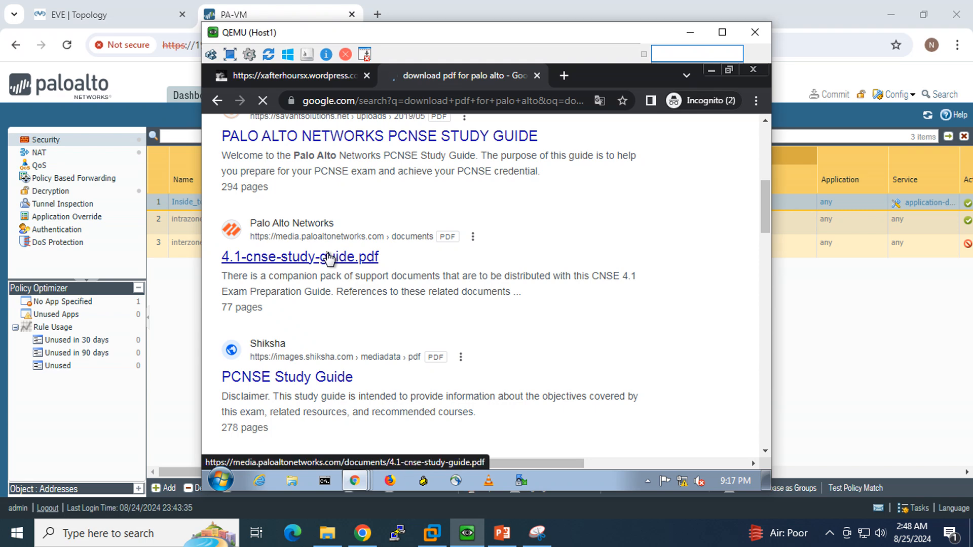
click(328, 258)
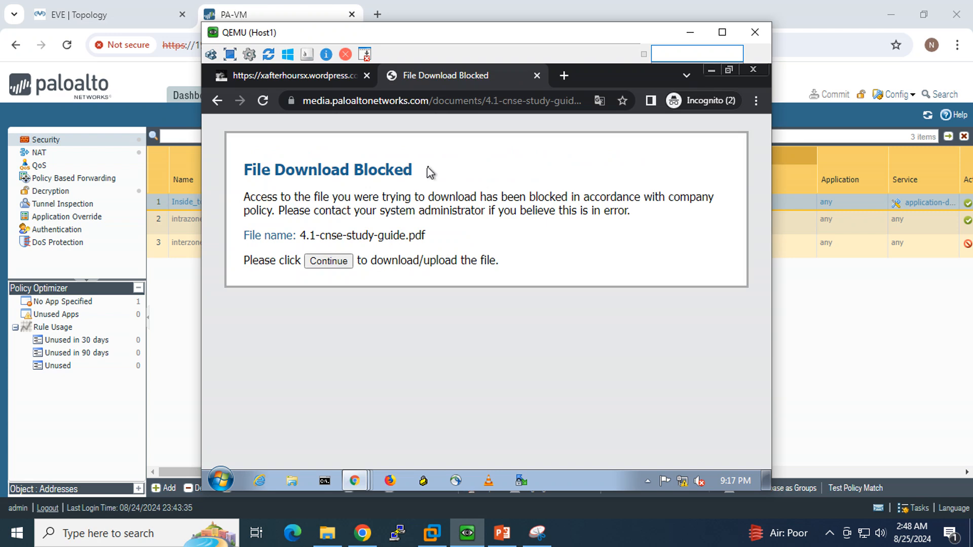
click(287, 76)
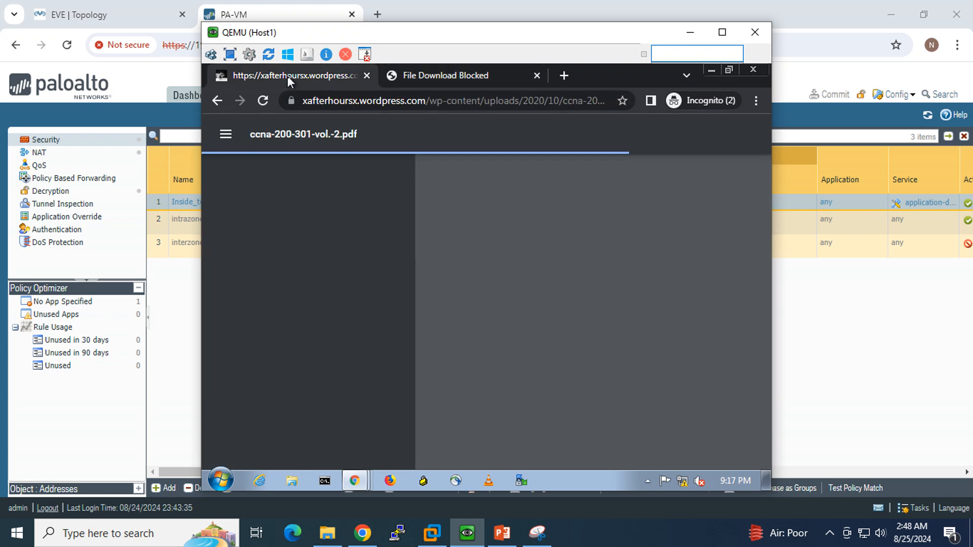
click(436, 75)
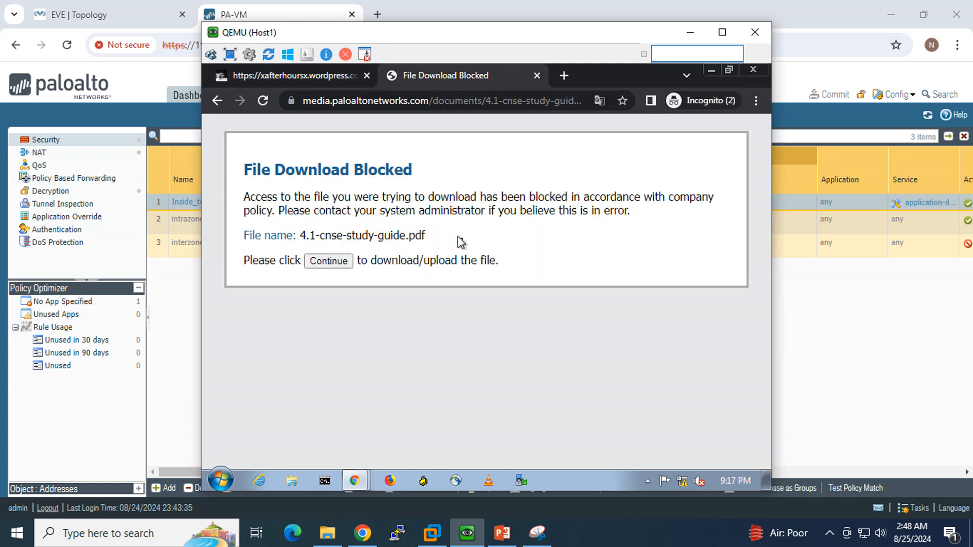
- Switch to Snipping Tool and capture a new snip of Host1's browser window with the File Download Blocked page
click(548, 533)
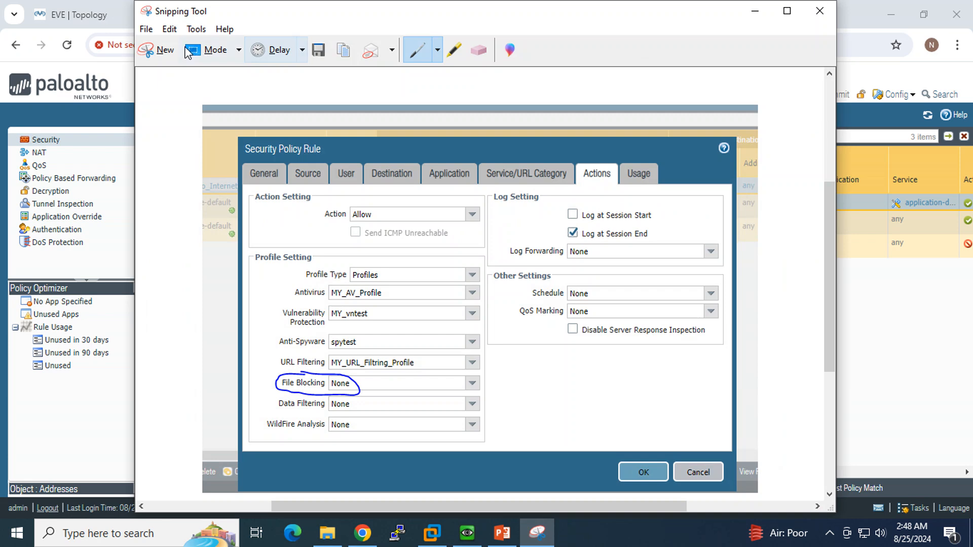
click(157, 50)
drag(209, 65, 757, 317)
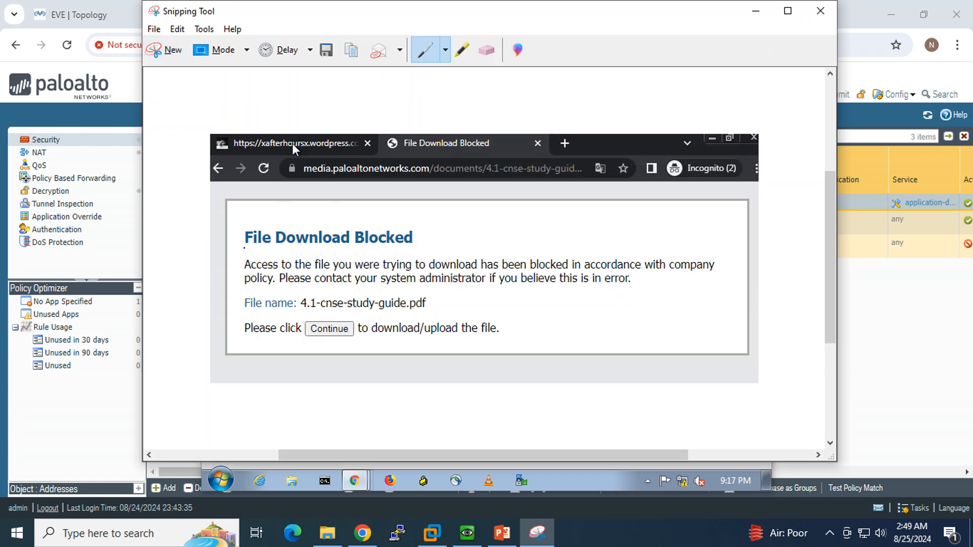
- Underline the File Download Blocked heading twice and circle "Please click Continue" in the snip, then minimize Snipping Tool
drag(244, 247, 409, 251)
mouse_move(317, 316)
mouse_down()
mouse_move(253, 317)
mouse_move(238, 339)
mouse_move(332, 357)
mouse_move(358, 346)
mouse_move(358, 320)
mouse_move(305, 321)
mouse_up()
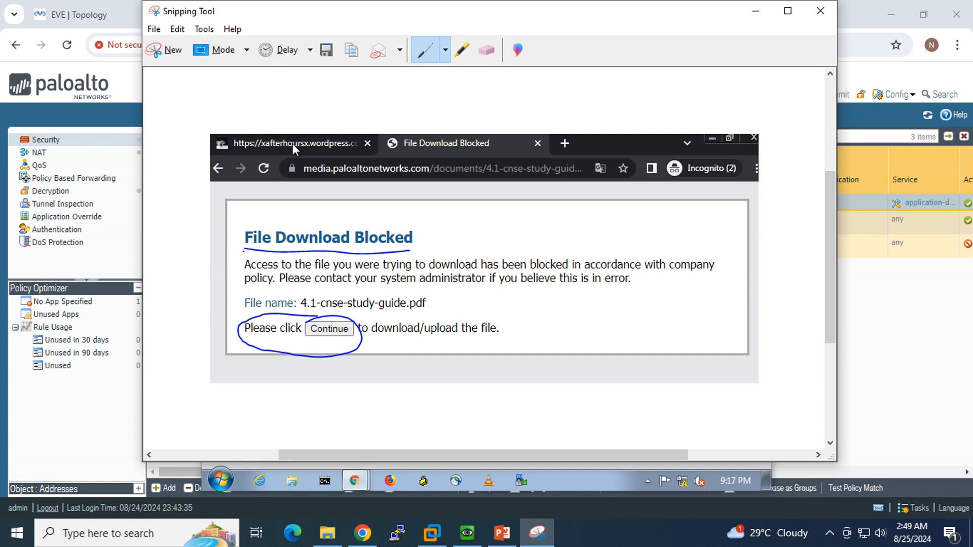
drag(242, 251, 410, 247)
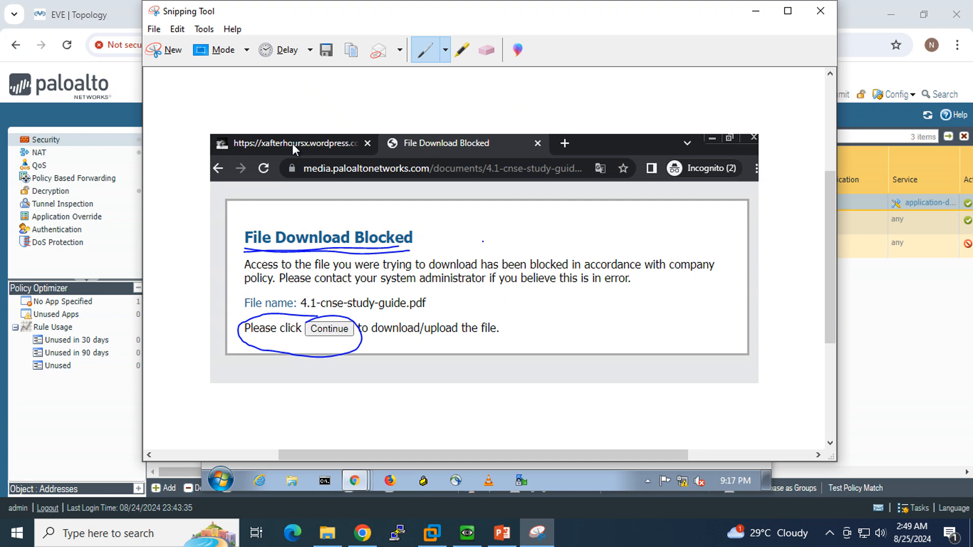
click(753, 16)
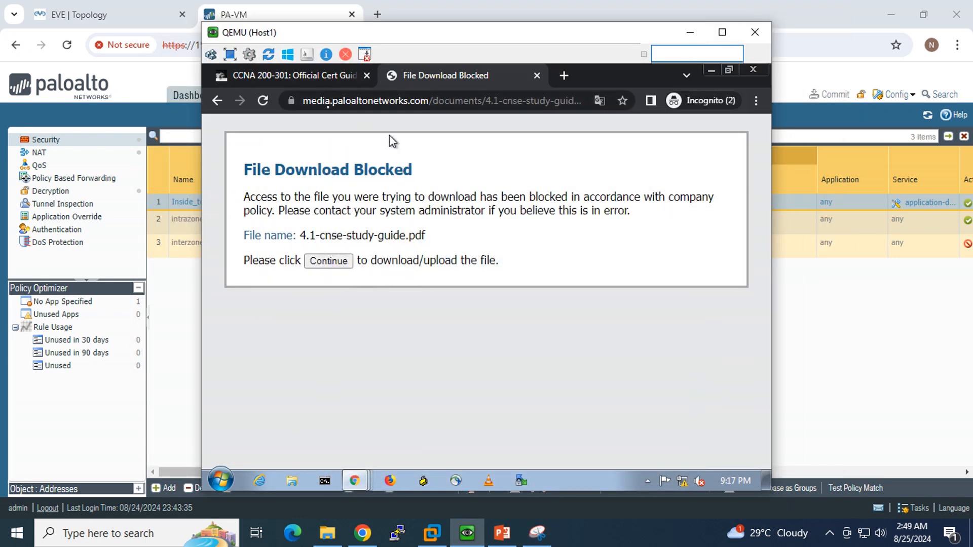
- Compare the CCNA 200-301 PDF tab with the response page for 4.1-cnse-study-guide.pdf on Host1
click(255, 75)
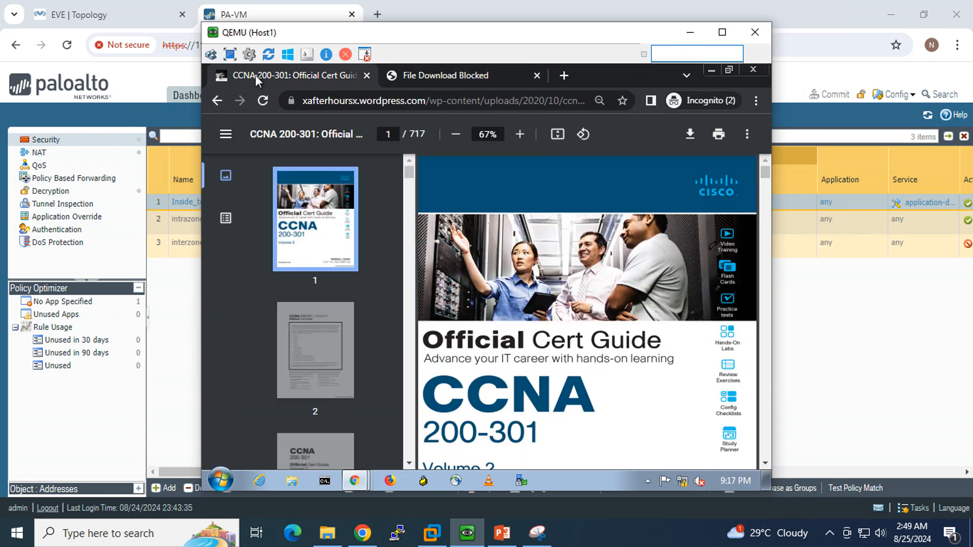
click(436, 73)
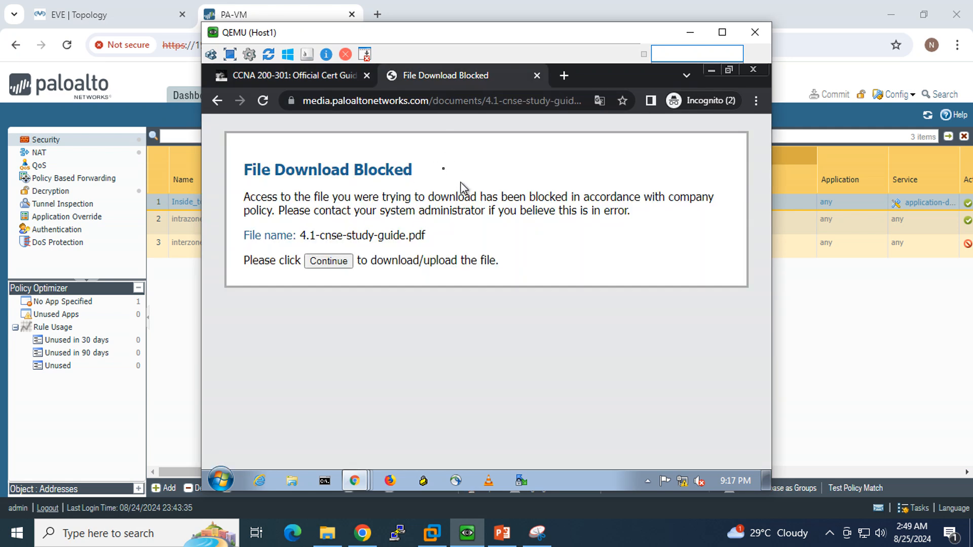
click(272, 74)
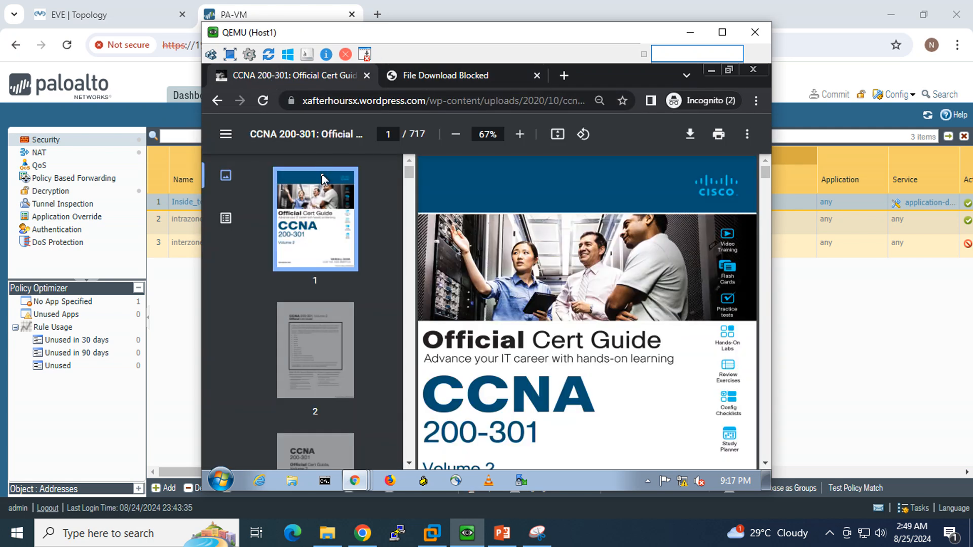
click(429, 77)
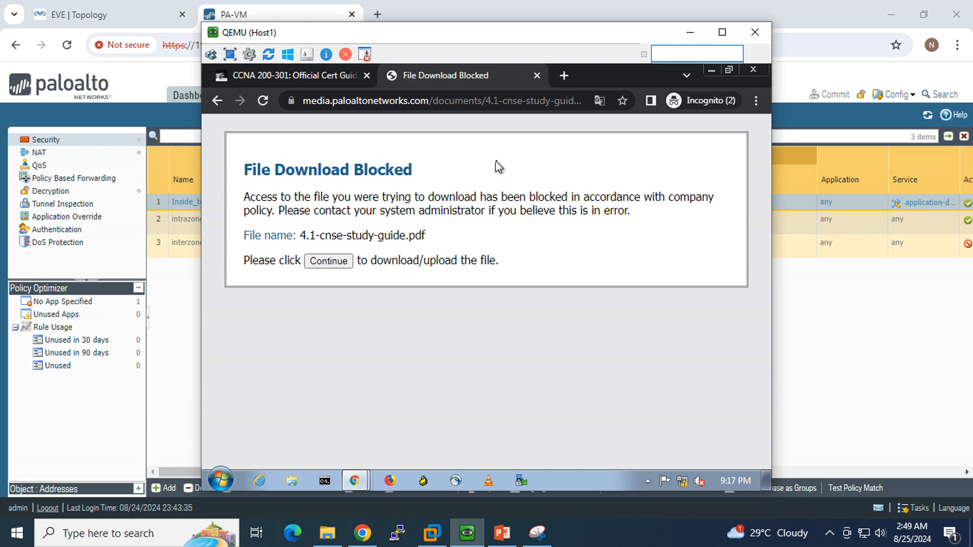
drag(414, 171, 244, 169)
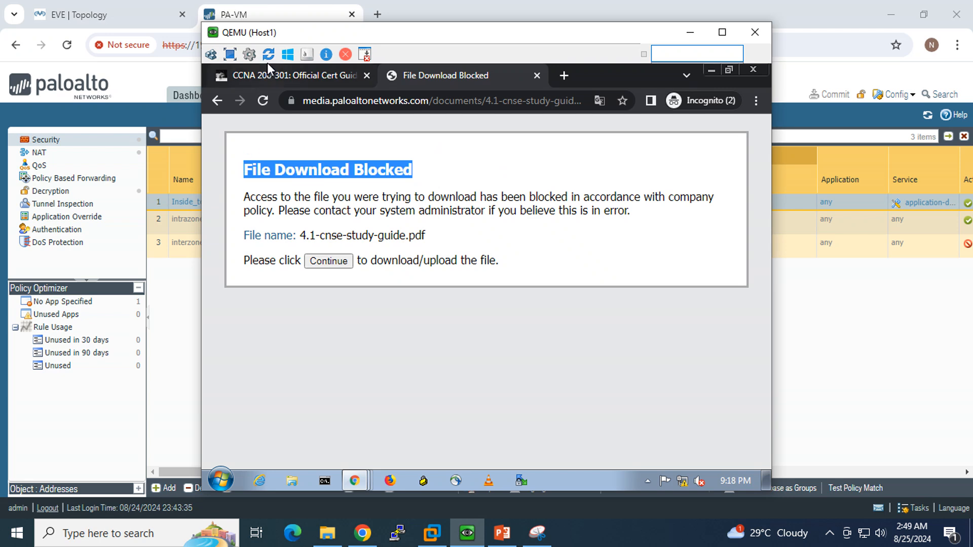
click(268, 76)
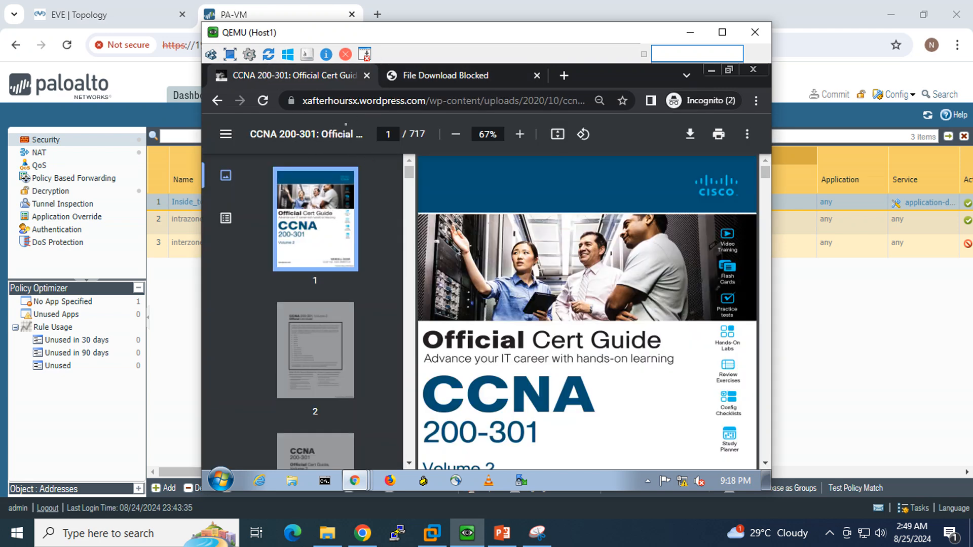
click(420, 75)
click(558, 330)
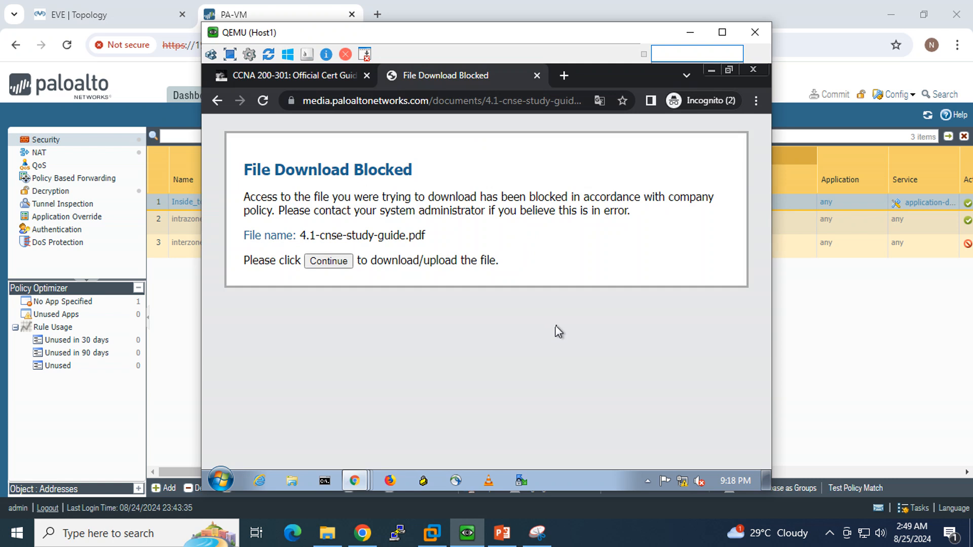
click(617, 536)
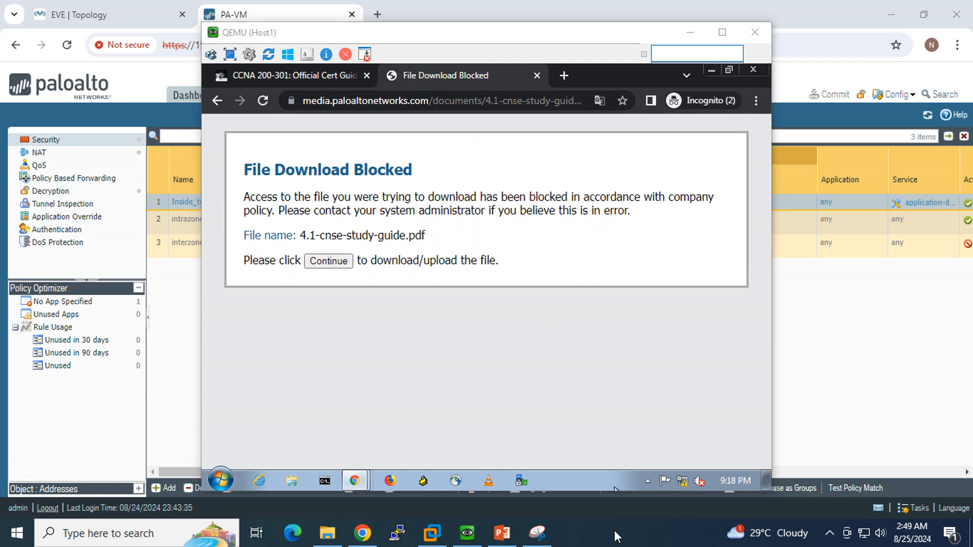